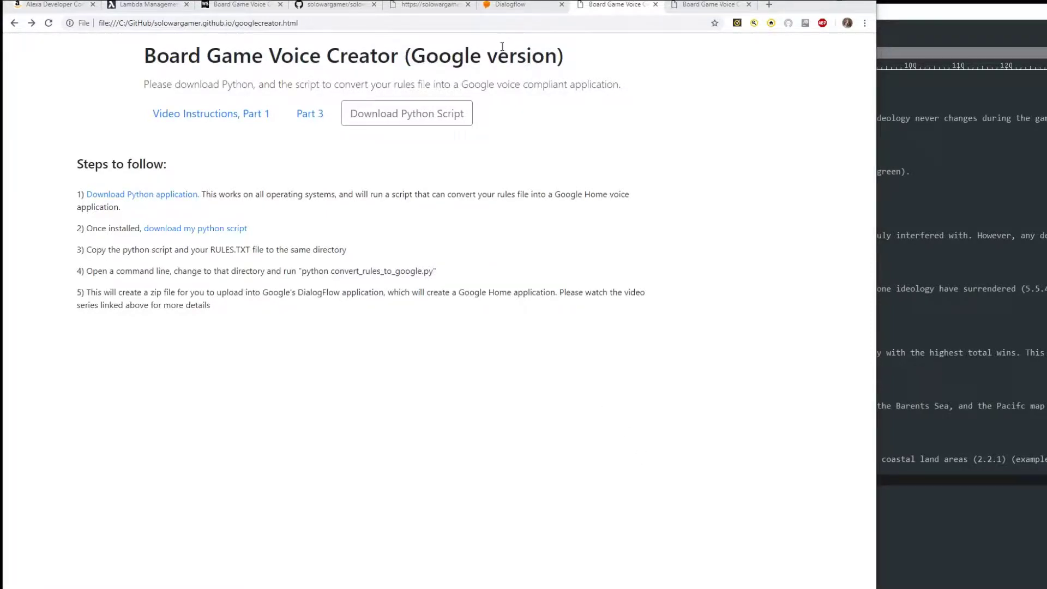
# Compare rules.txt with the Alexa and Google version creator pages in the browser
pyautogui.moveTo(527, 58); pyautogui.dragTo(443, 61)
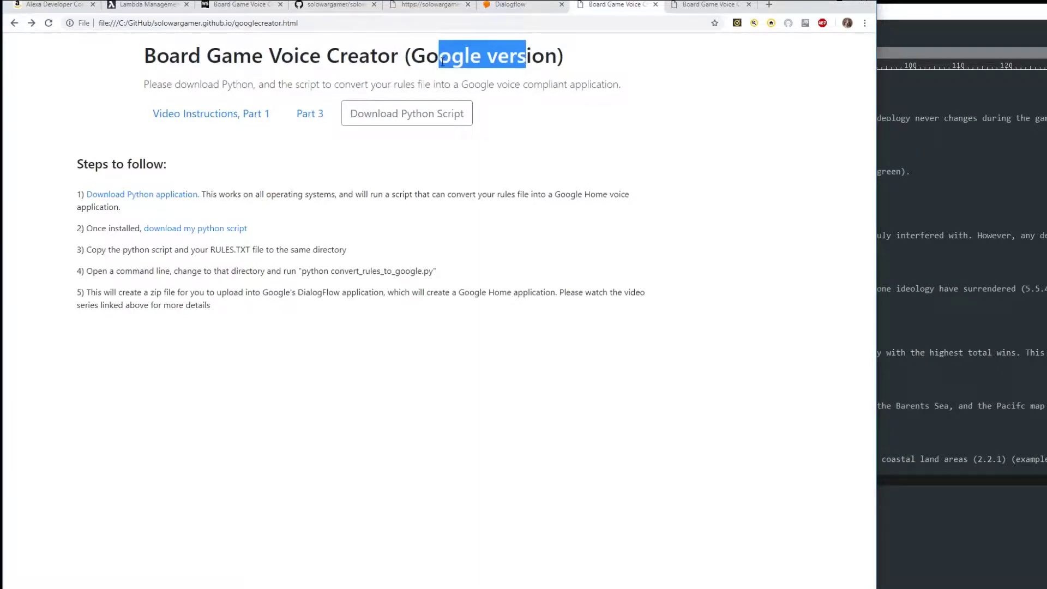
pyautogui.click(384, 398)
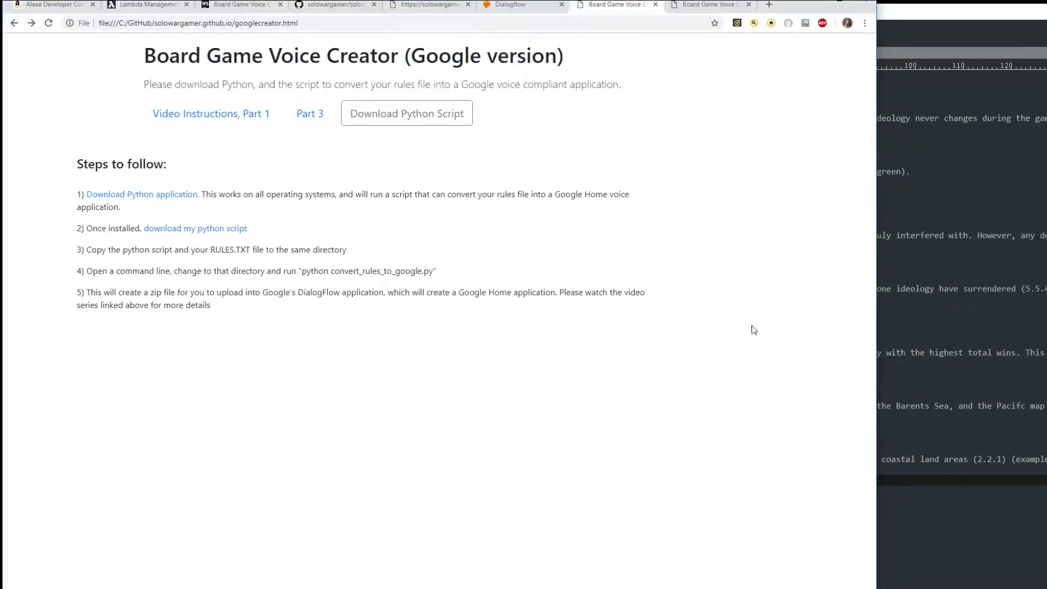
pyautogui.click(924, 278)
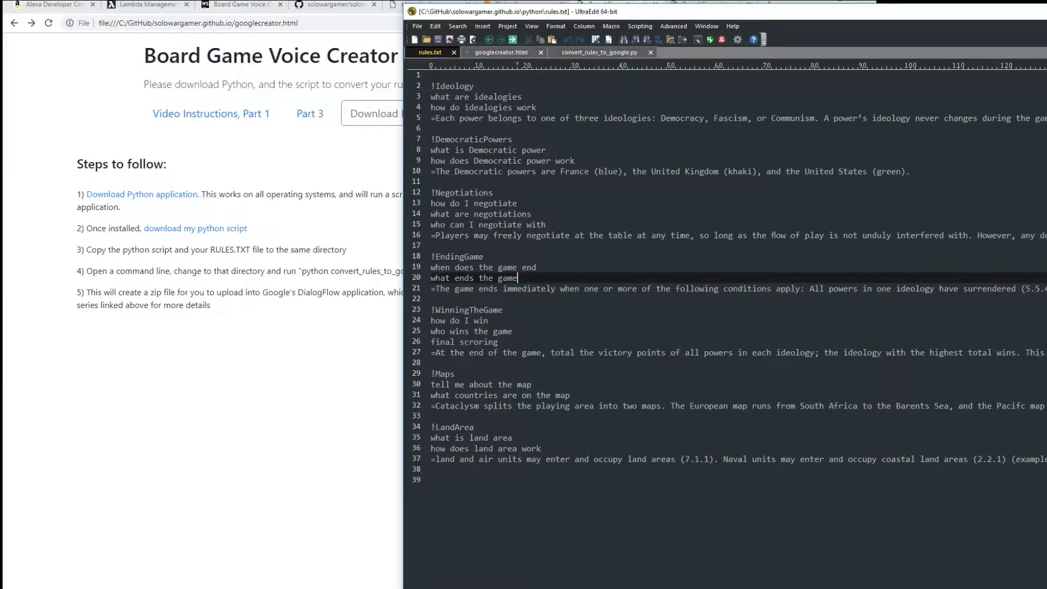
pyautogui.hotkey('ctrl', 'a')
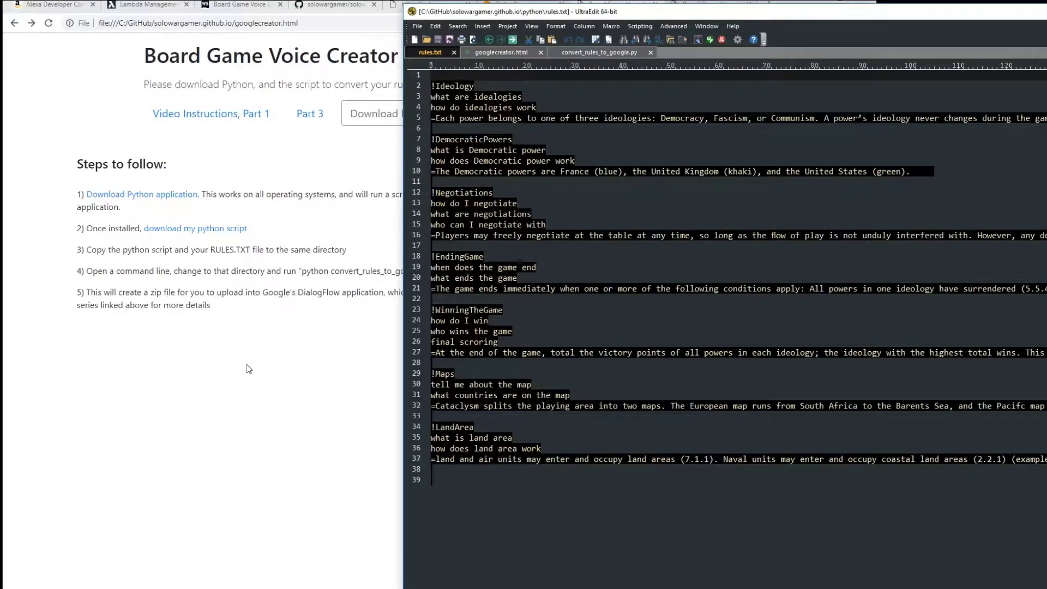
pyautogui.click(249, 369)
pyautogui.click(696, 7)
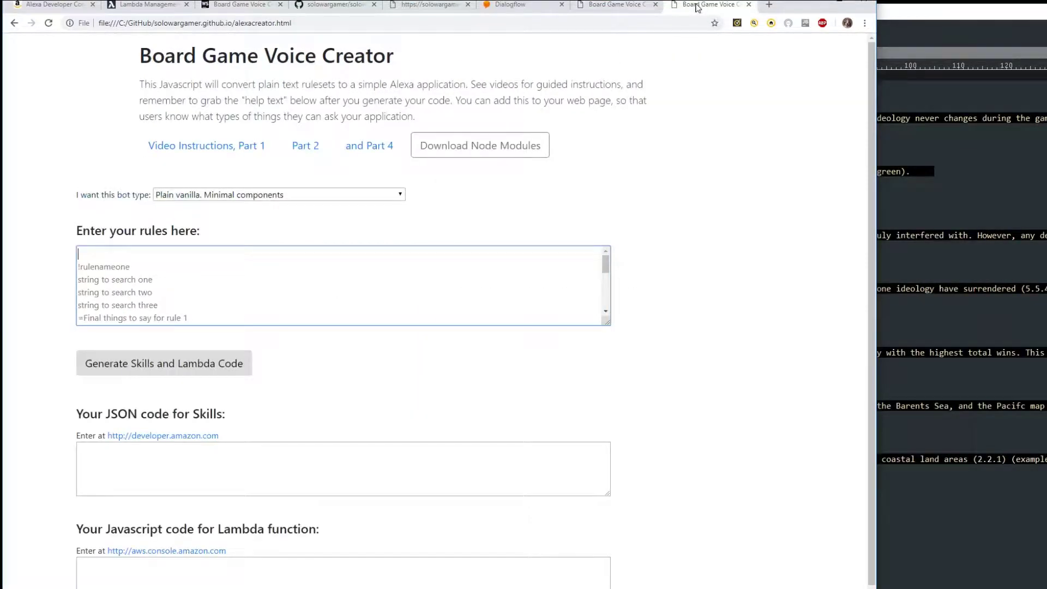
pyautogui.click(611, 6)
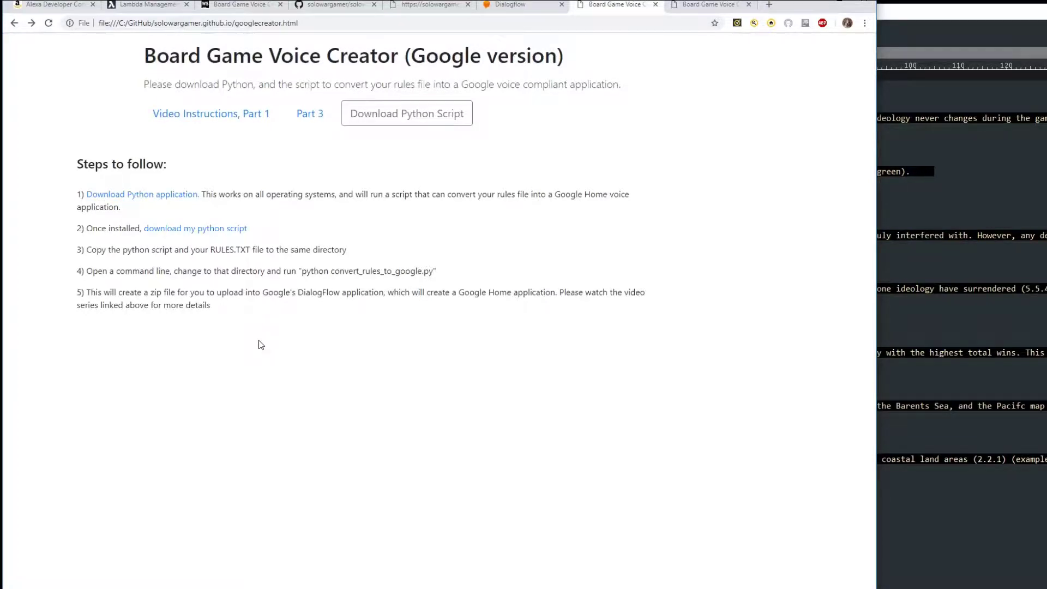
# Move through rules.txt from line 16 down to the empty last line 39
pyautogui.click(918, 270)
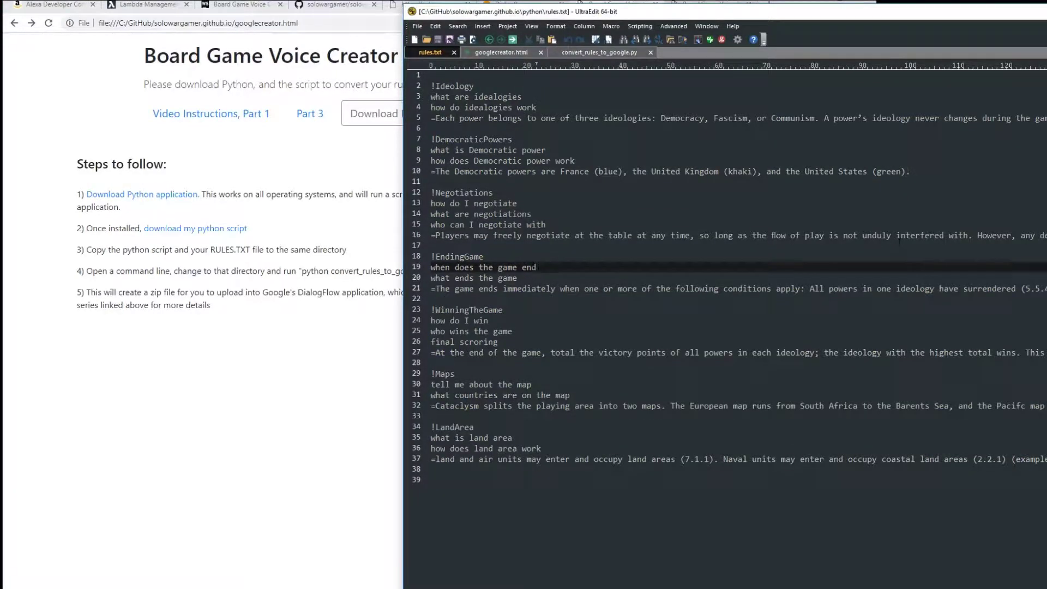
pyautogui.click(831, 237)
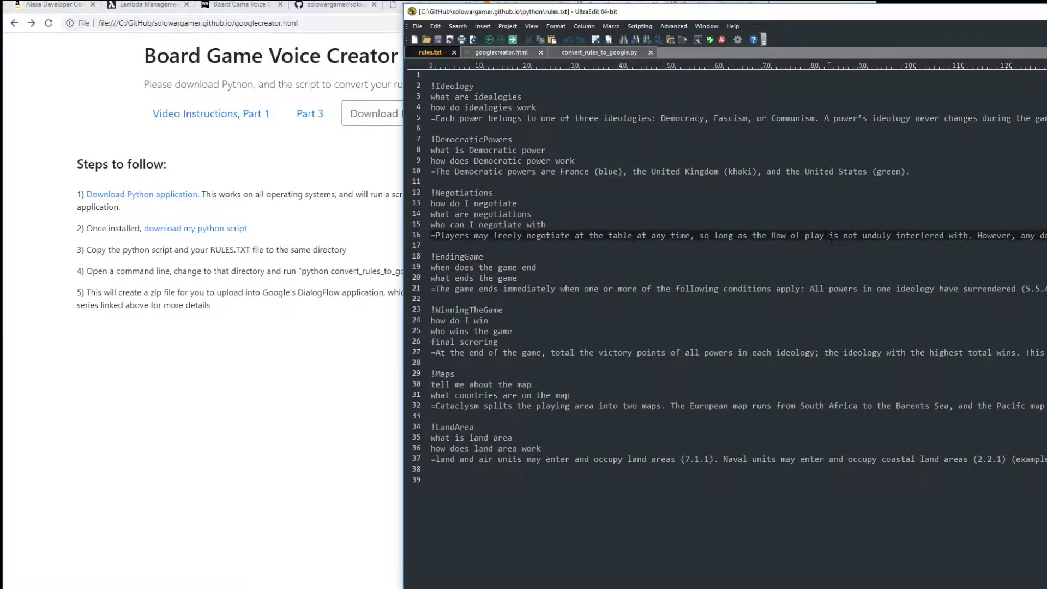
pyautogui.press('Down')
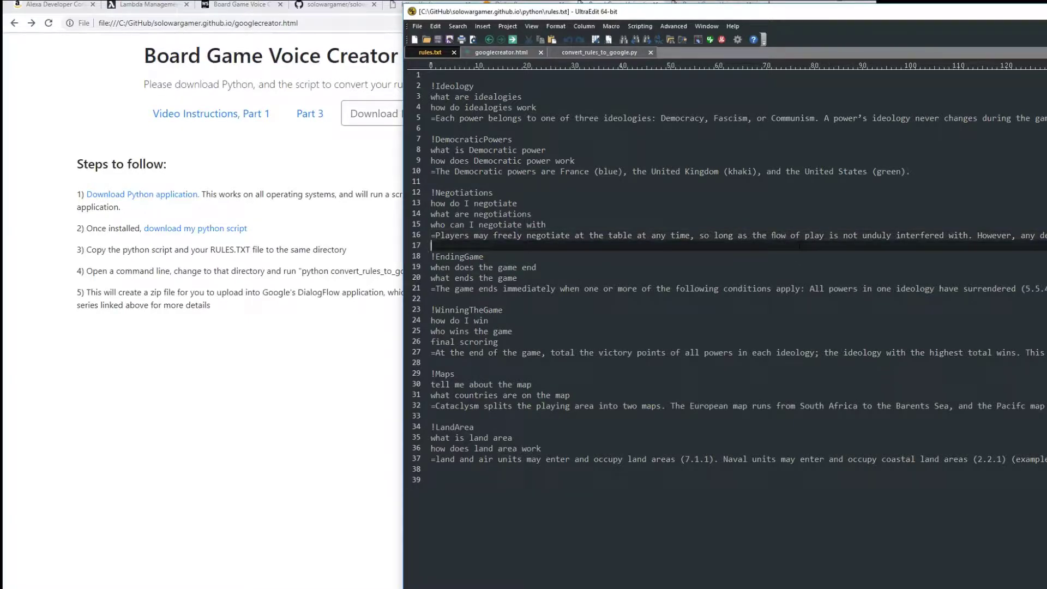
pyautogui.click(674, 511)
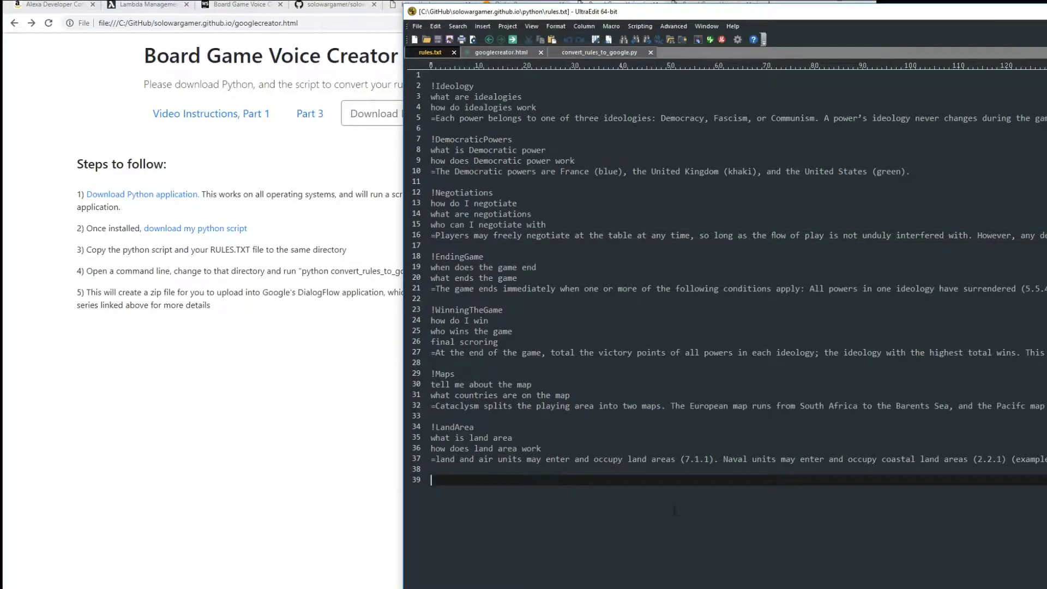
pyautogui.click(328, 376)
pyautogui.click(927, 516)
# Make a small edit to the LandArea answer on line 37 and save rules.txt
pyautogui.click(431, 458)
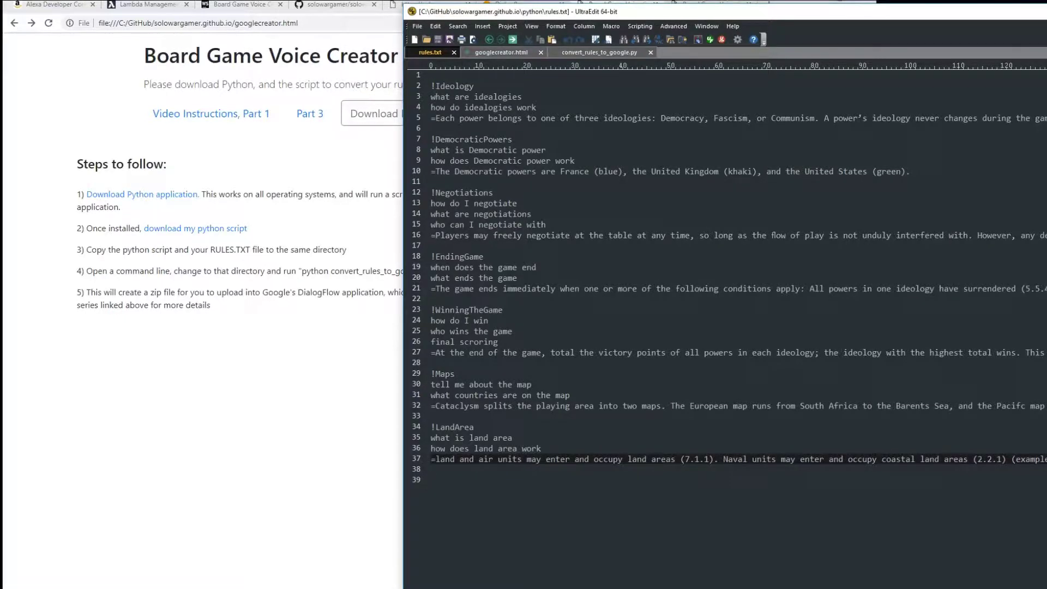
pyautogui.press('Delete')
pyautogui.press('Down')
pyautogui.press('Down')
pyautogui.hotkey('ctrl', 's')
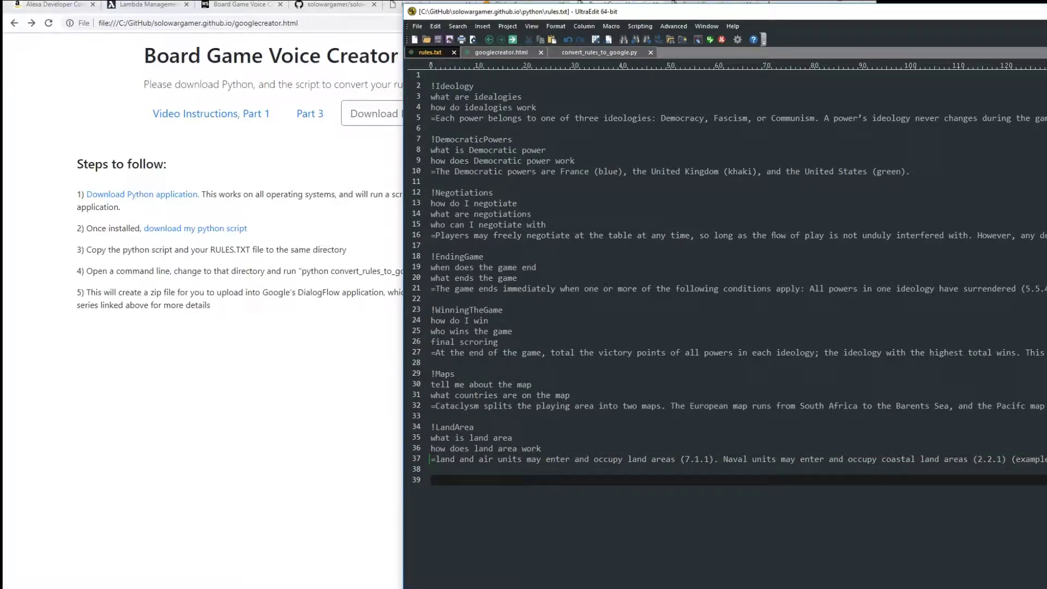
pyautogui.hotkey('ctrl', 'a')
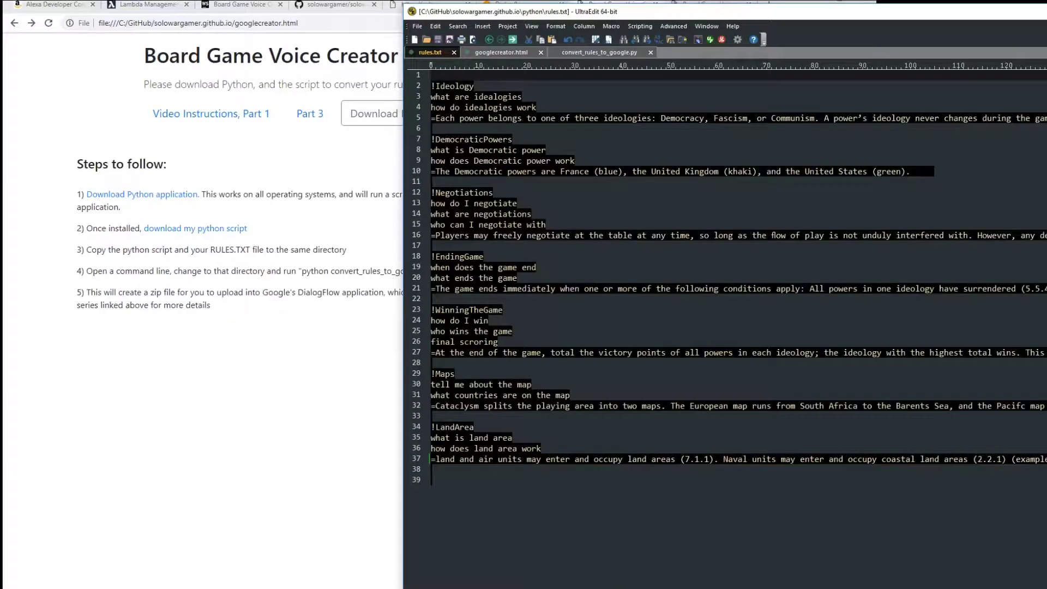
pyautogui.press('Right')
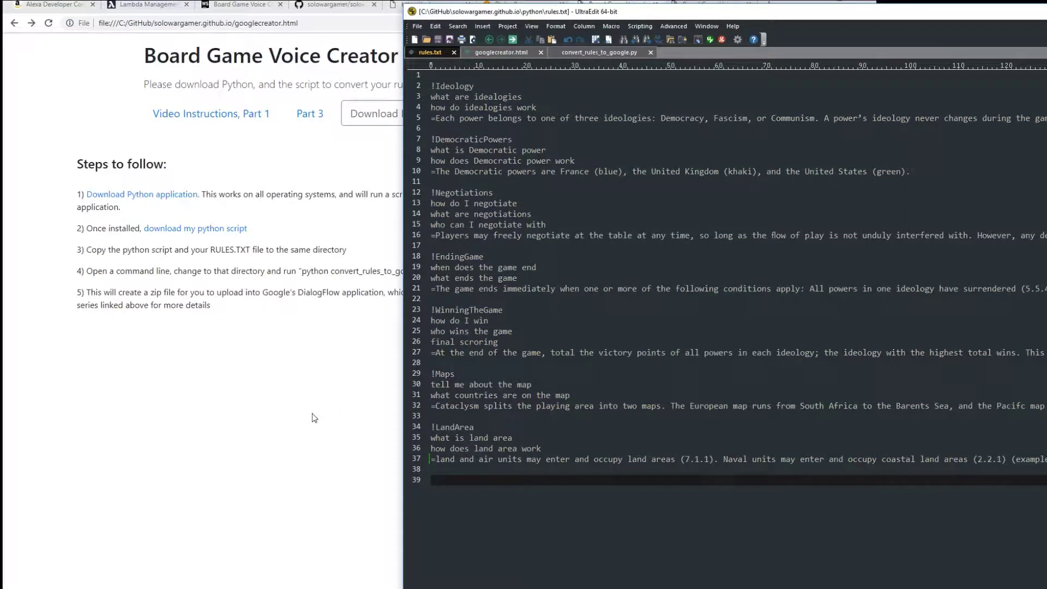
pyautogui.click(315, 418)
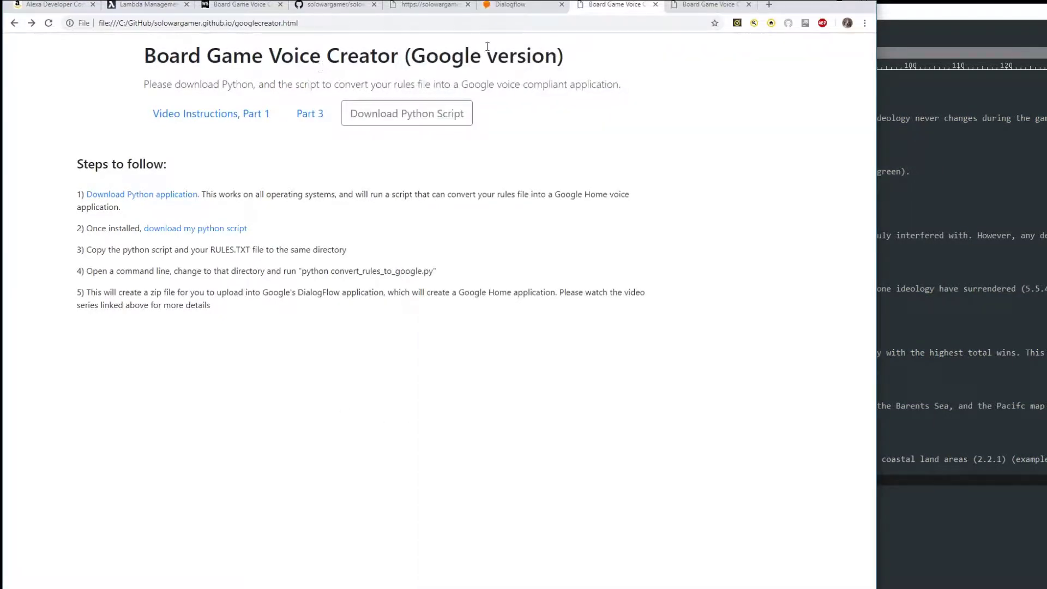
# Glance at the Twitch and Wargame agents in Dialogflow, then return to rules.txt
pyautogui.moveTo(528, 53); pyautogui.dragTo(450, 54)
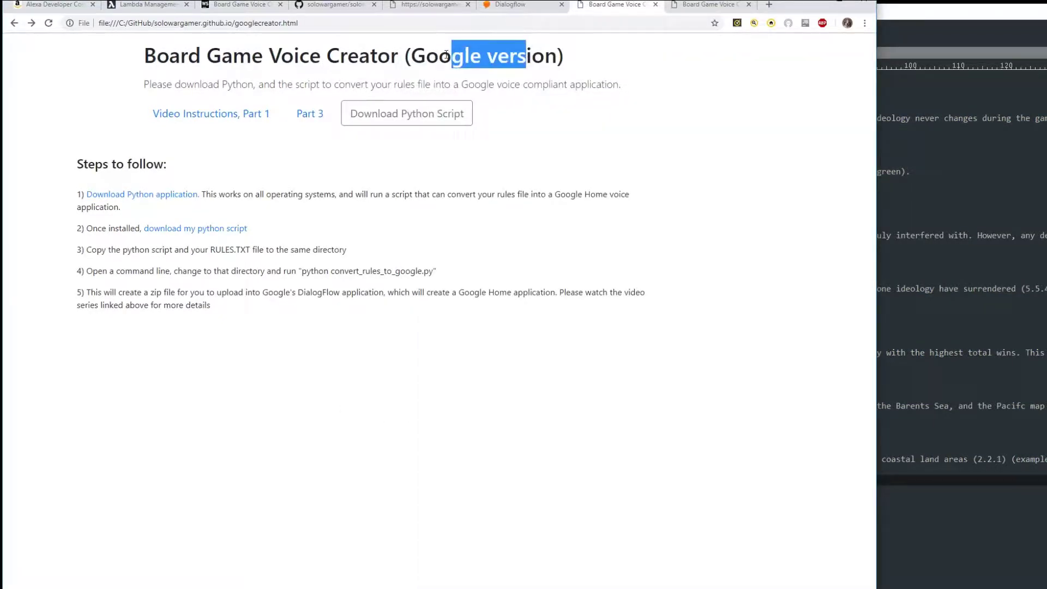
pyautogui.click(512, 8)
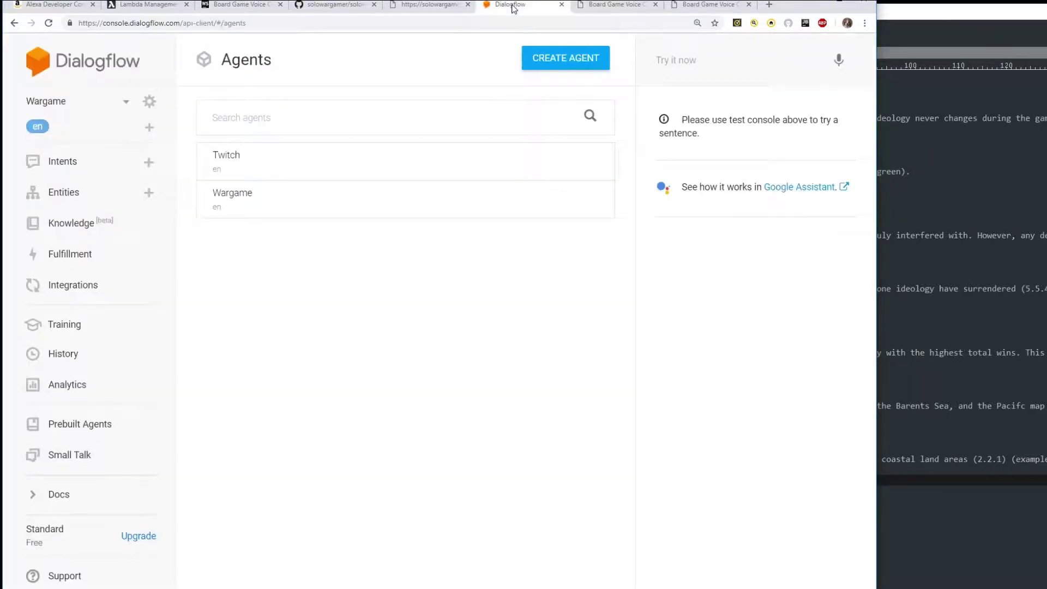
pyautogui.click(613, 7)
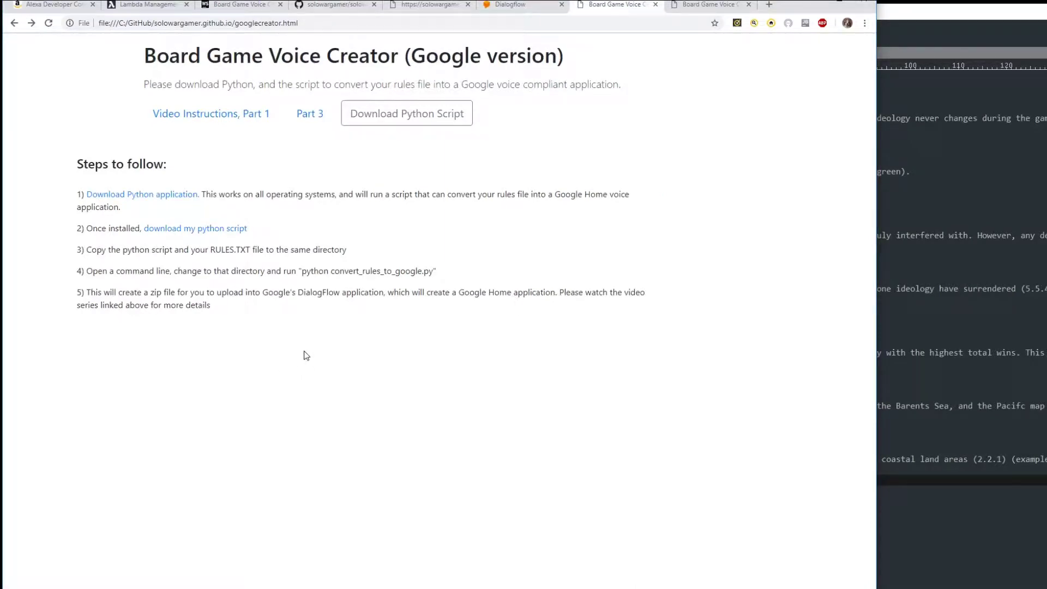
pyautogui.click(973, 288)
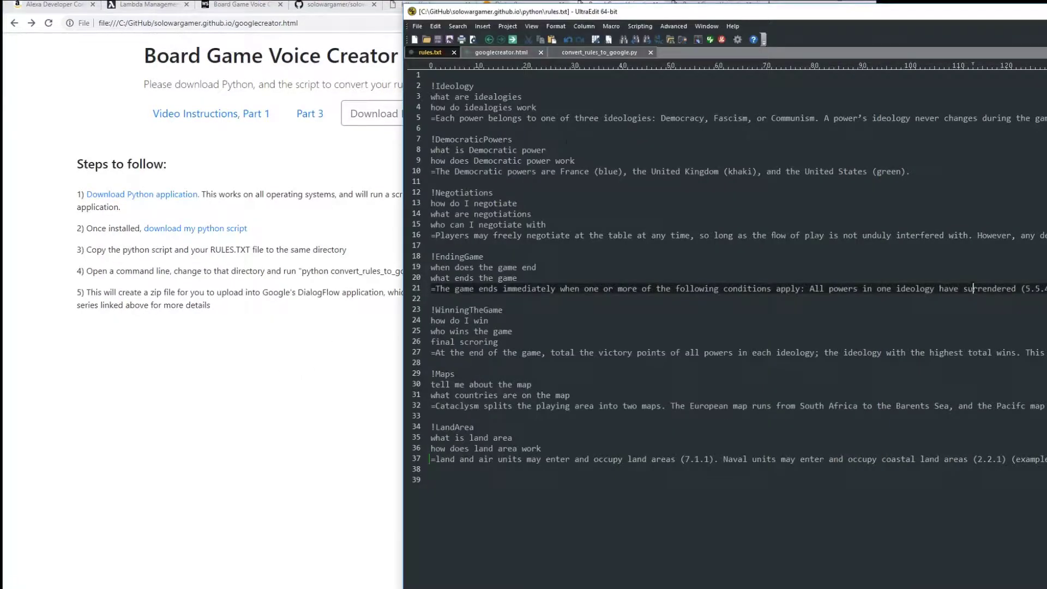
# Scroll through convert_rules_to_google.py to read its welcome response, then return to the browser
pyautogui.click(602, 53)
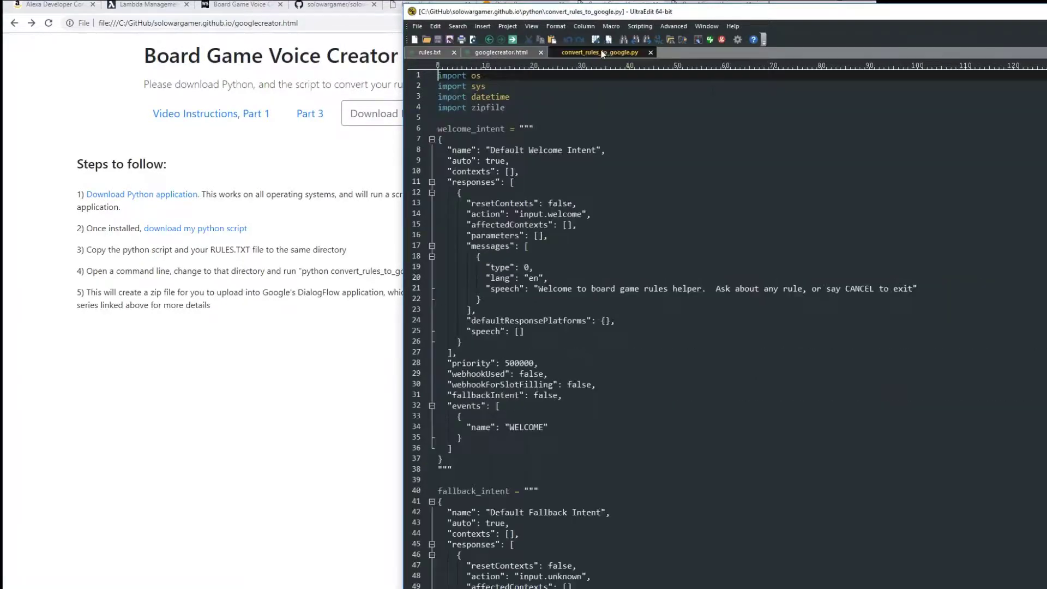
pyautogui.scroll(-20, 725, 327)
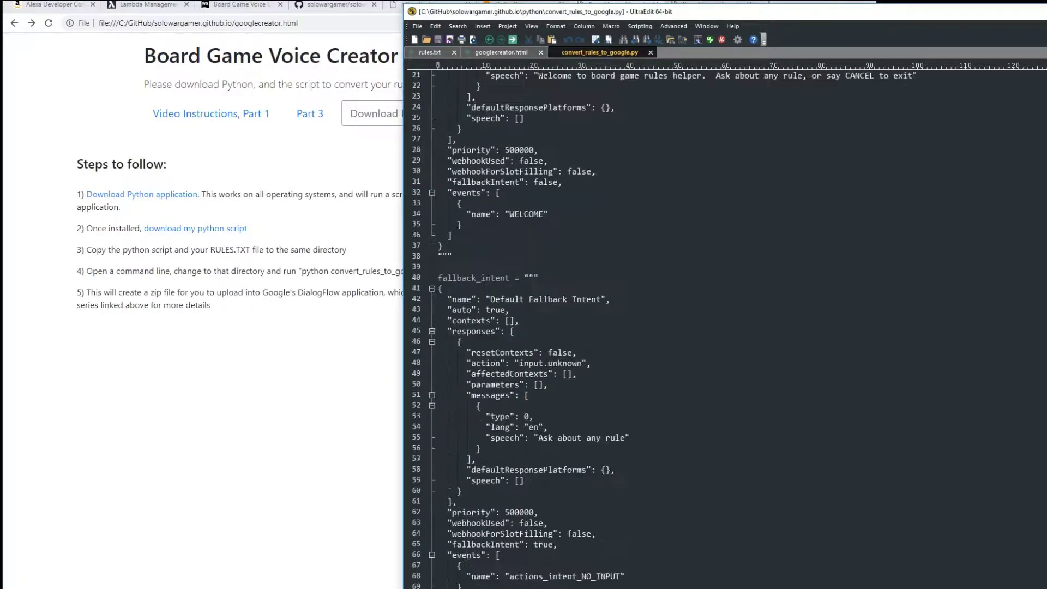
pyautogui.scroll(-14, 725, 327)
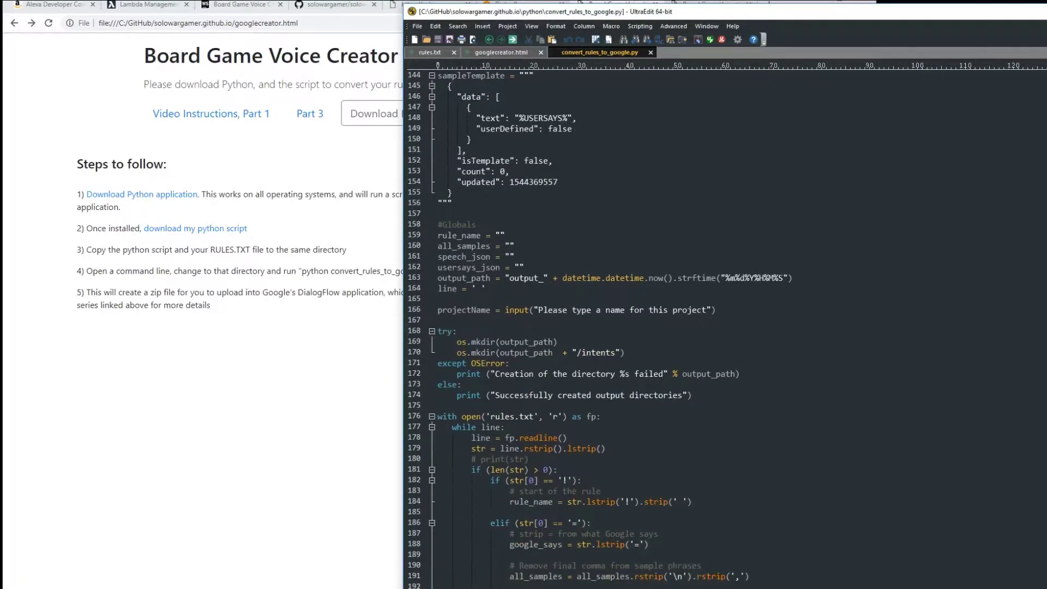
pyautogui.scroll(20, 726, 327)
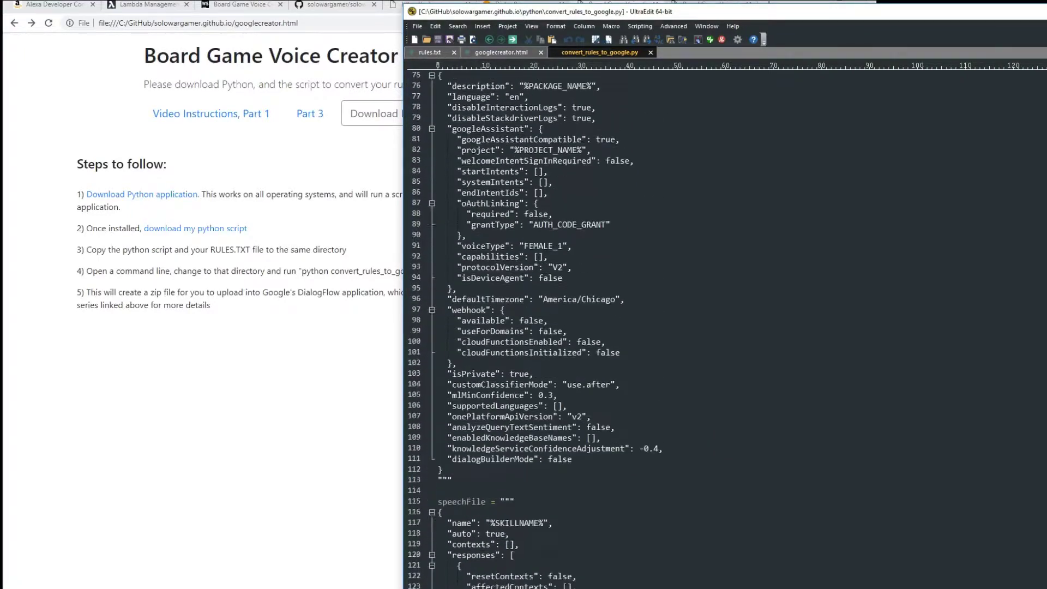
pyautogui.scroll(-8, 726, 327)
pyautogui.scroll(-6, 725, 327)
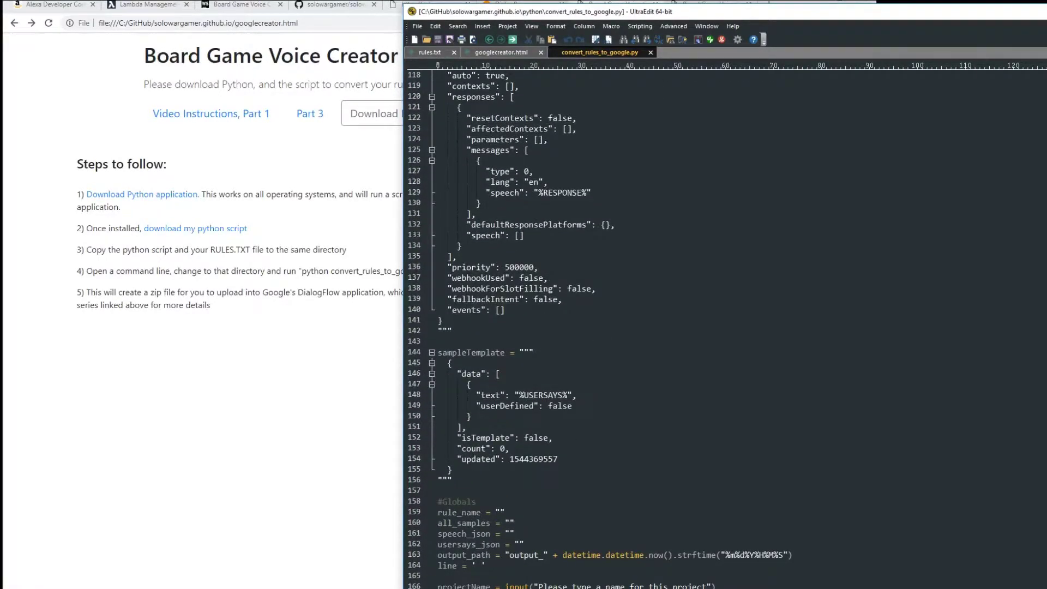
pyautogui.scroll(-14, 725, 327)
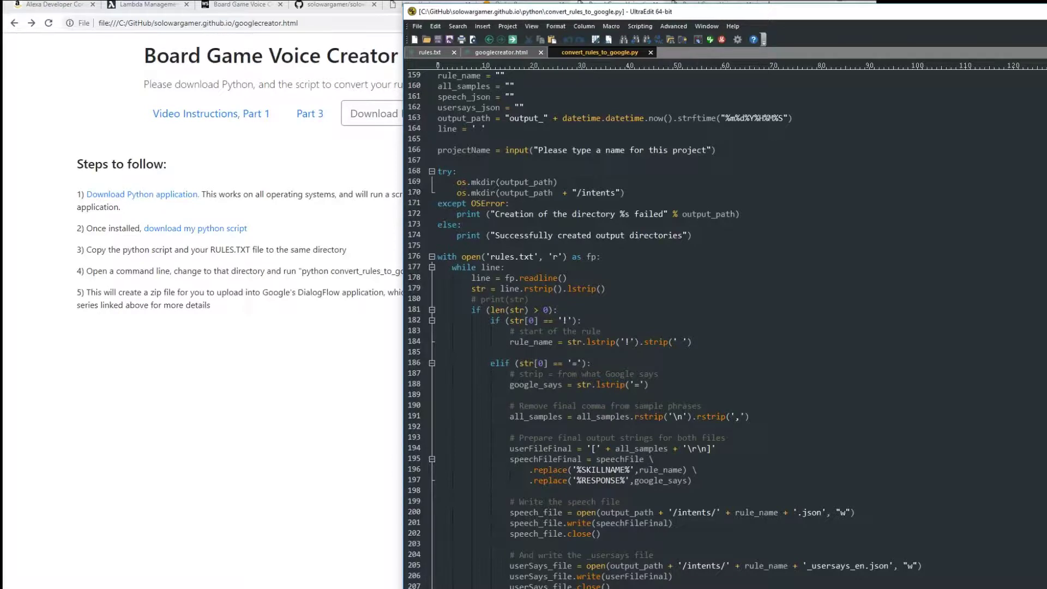
pyautogui.scroll(-9, 726, 327)
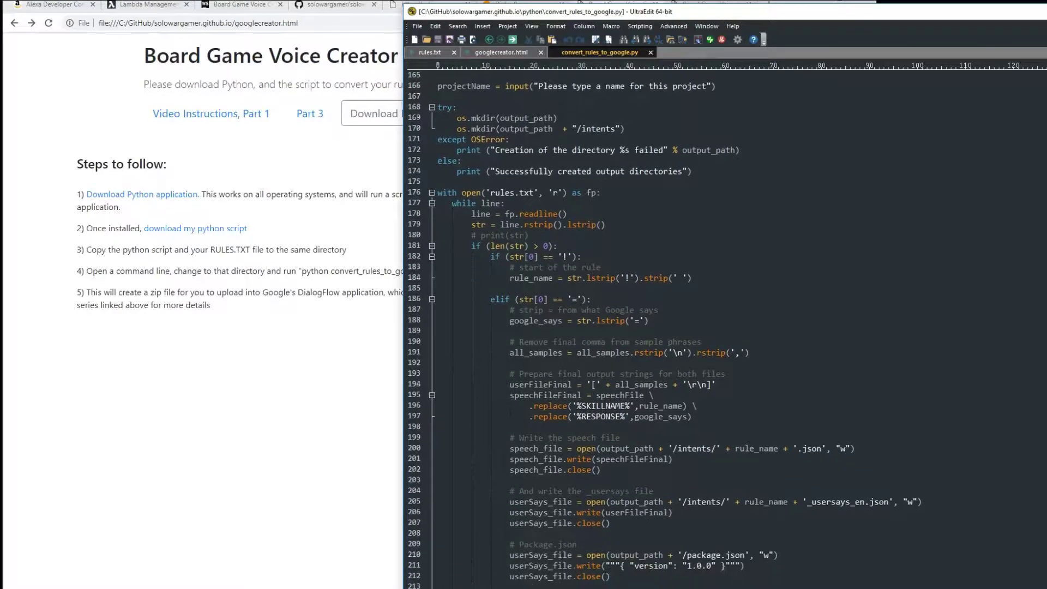
pyautogui.scroll(-3, 726, 327)
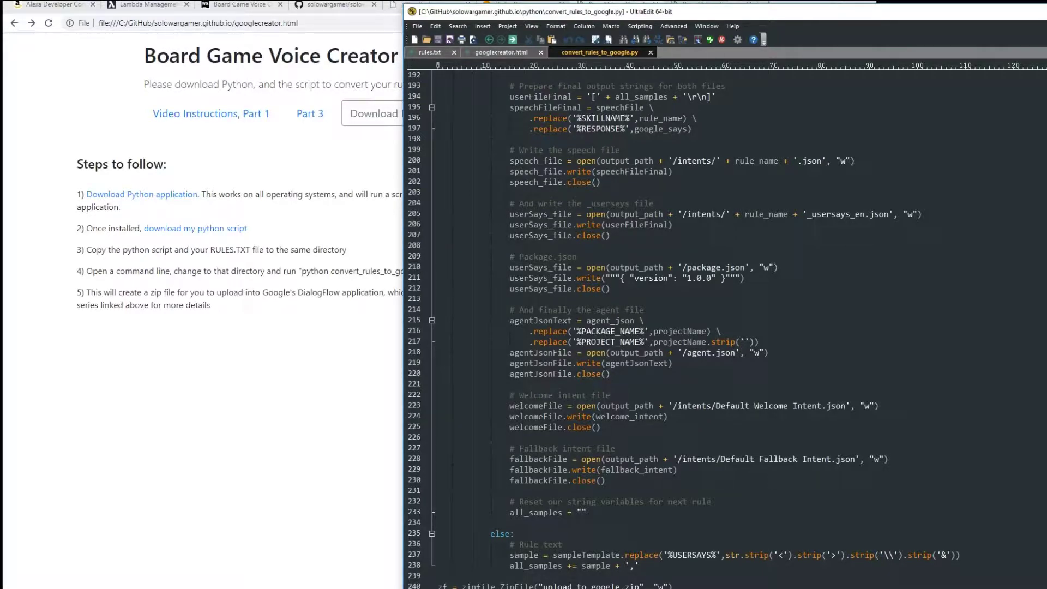
pyautogui.scroll(20, 725, 328)
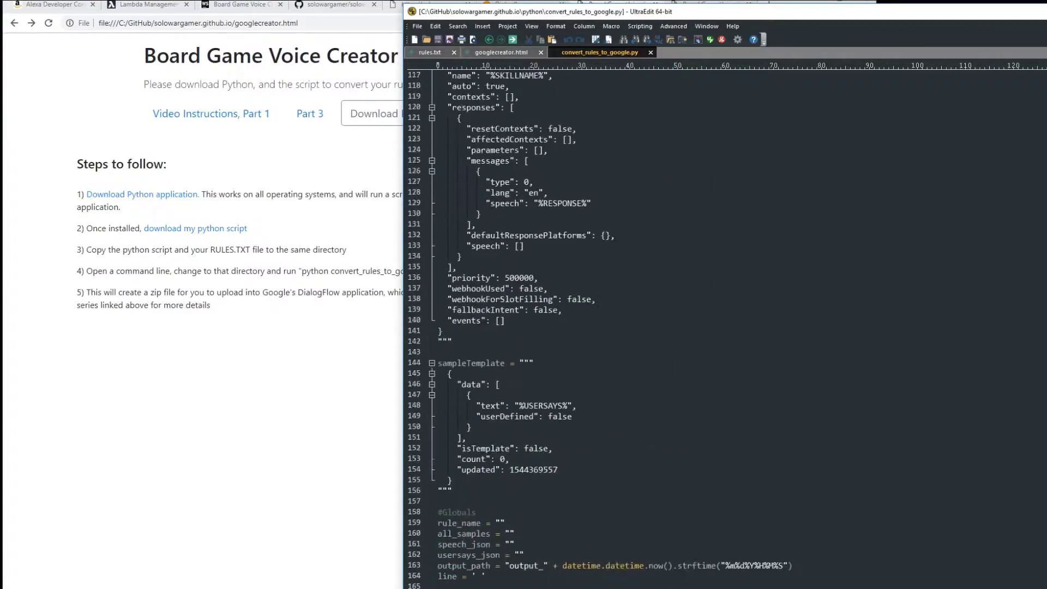
pyautogui.scroll(20, 726, 328)
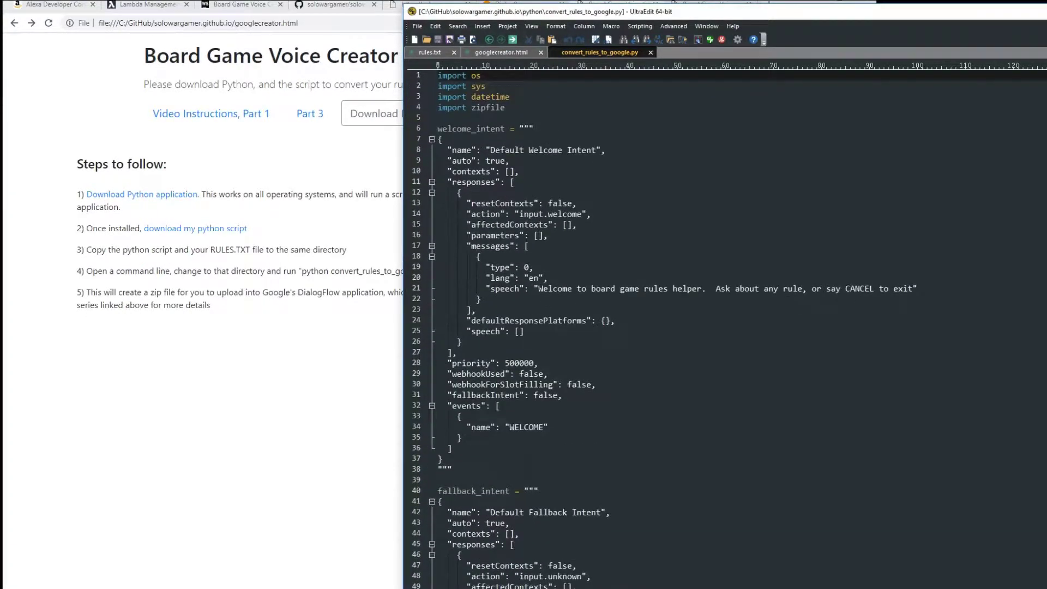
pyautogui.click(252, 435)
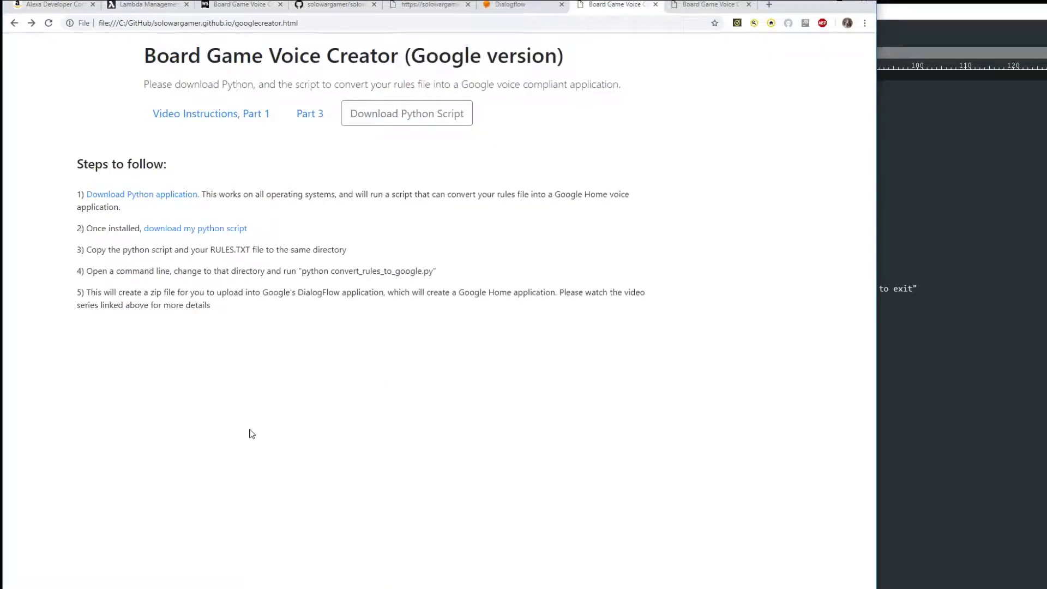
# Flip to the Alexa version page and back to the Google version's five conversion steps
pyautogui.click(706, 6)
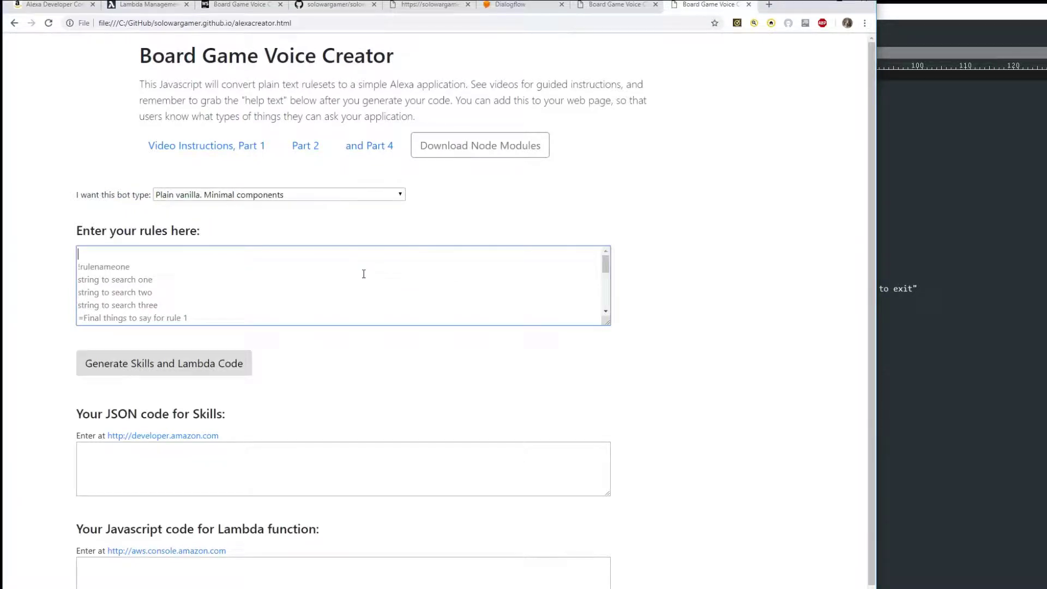
pyautogui.click(607, 6)
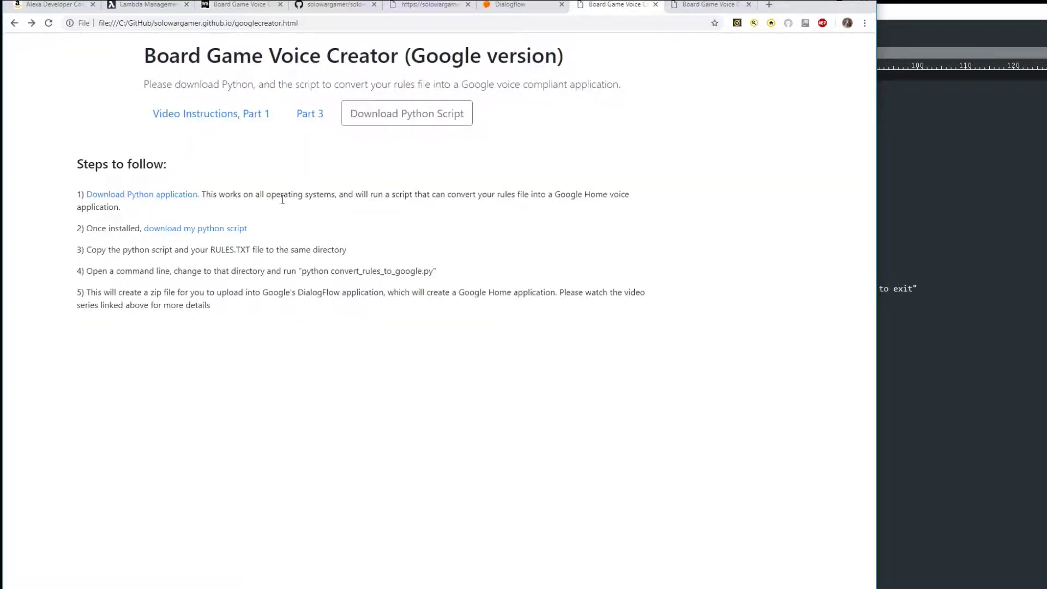
# Open python.org/downloads and check the latest Windows release, Python 3.7.1
pyautogui.click(154, 199)
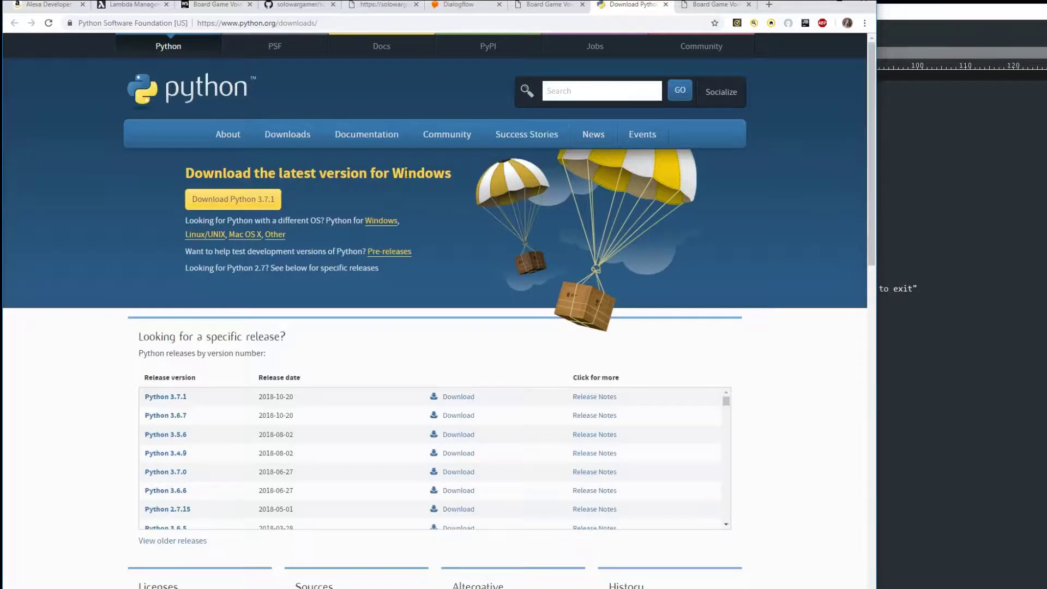
pyautogui.moveTo(443, 174); pyautogui.dragTo(217, 175)
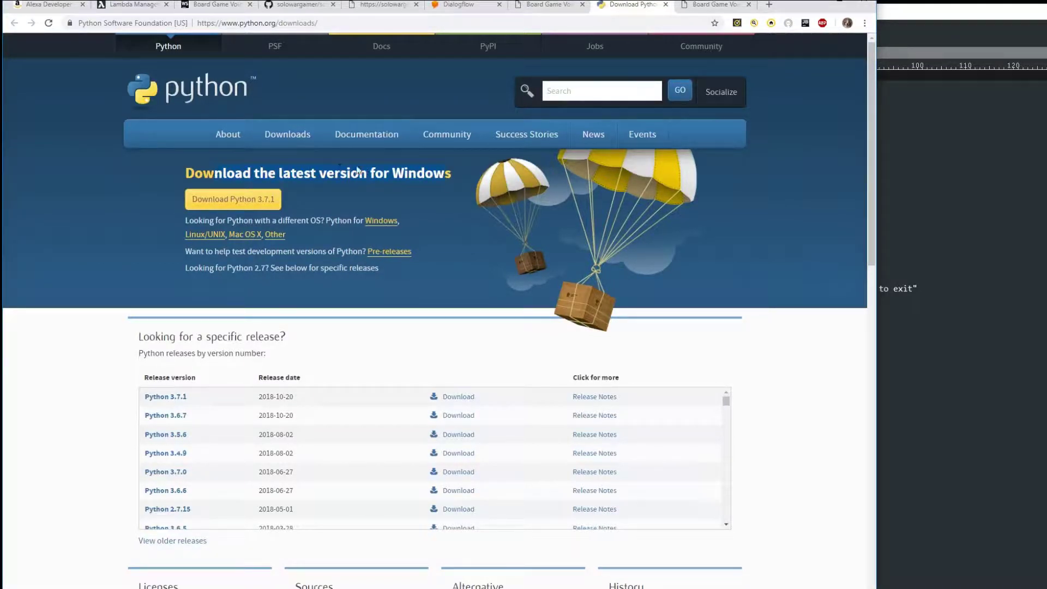
pyautogui.click(340, 173)
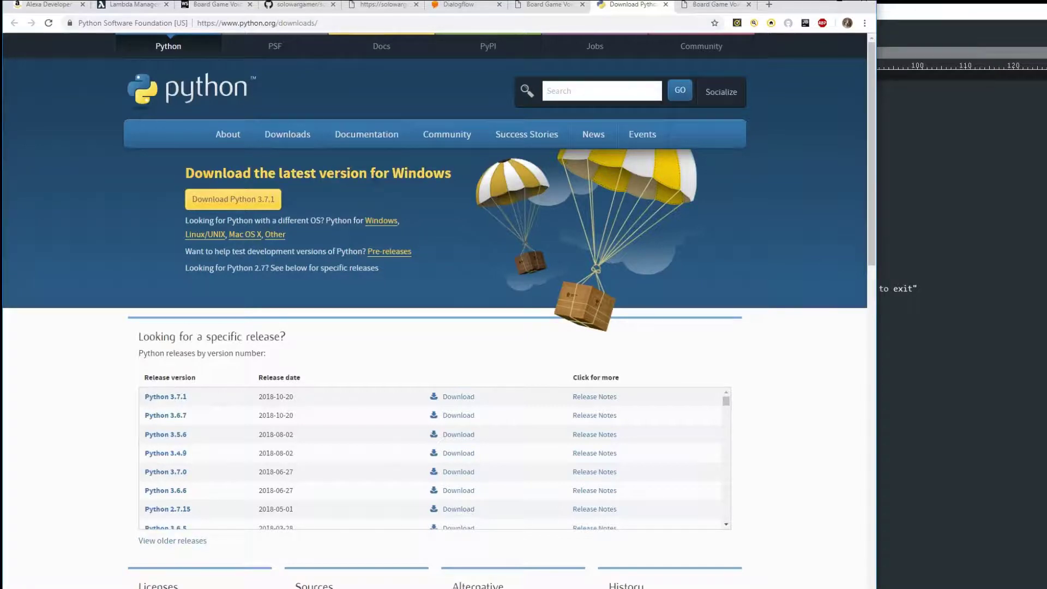
pyautogui.moveTo(426, 173); pyautogui.dragTo(222, 173)
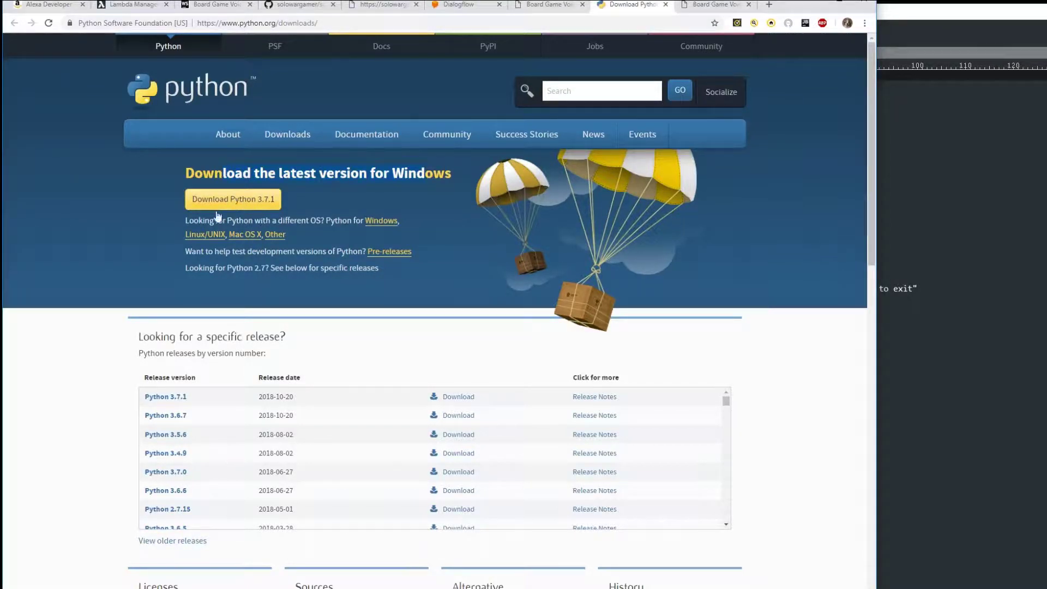
pyautogui.click(53, 441)
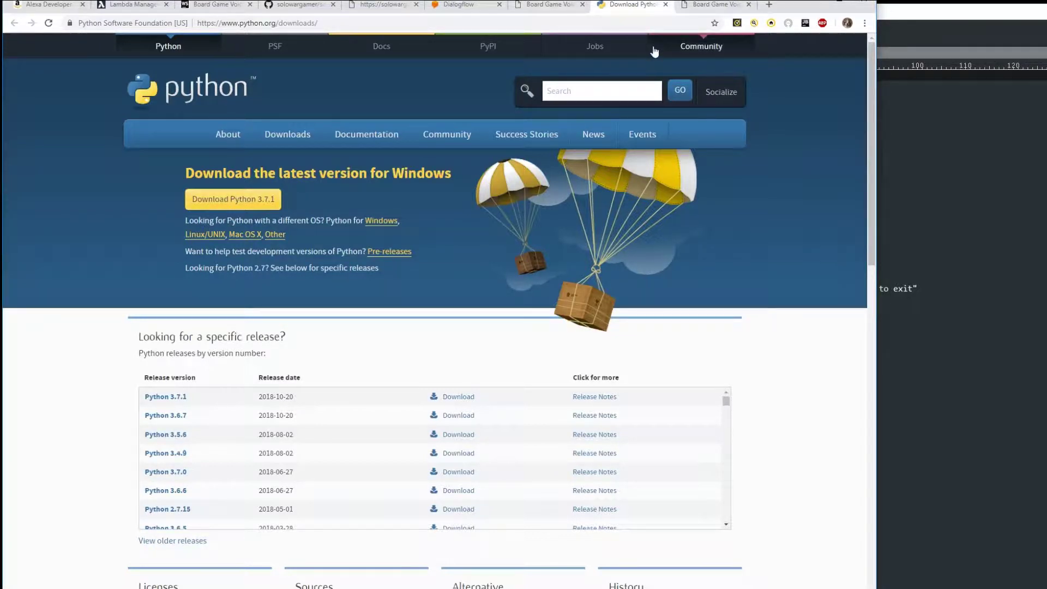
# Close the Python tab and begin saving the script link as convert_rules_to_google.py
pyautogui.click(666, 4)
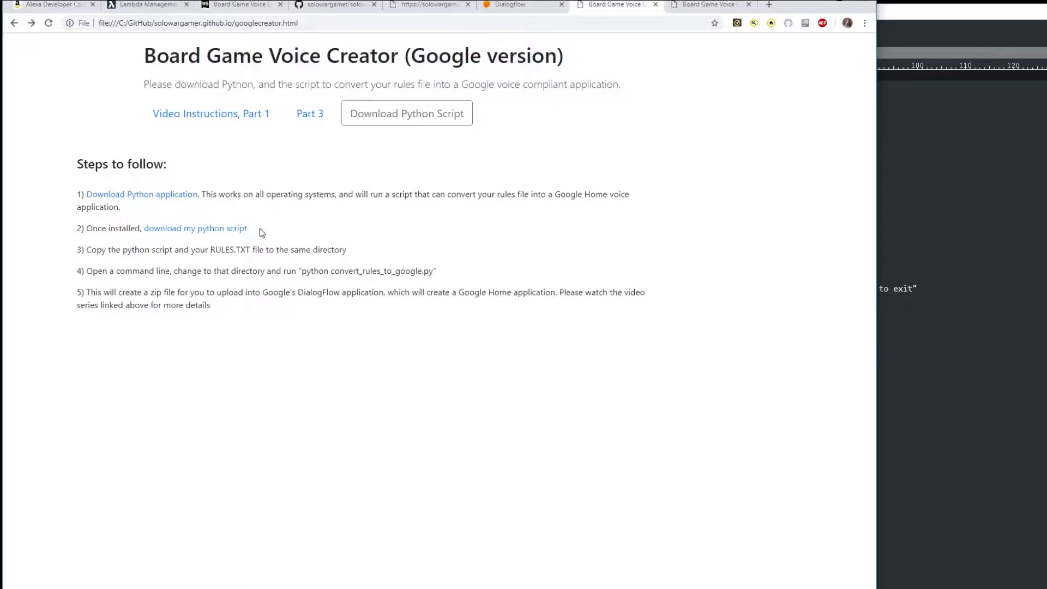
pyautogui.moveTo(256, 231); pyautogui.dragTo(150, 232)
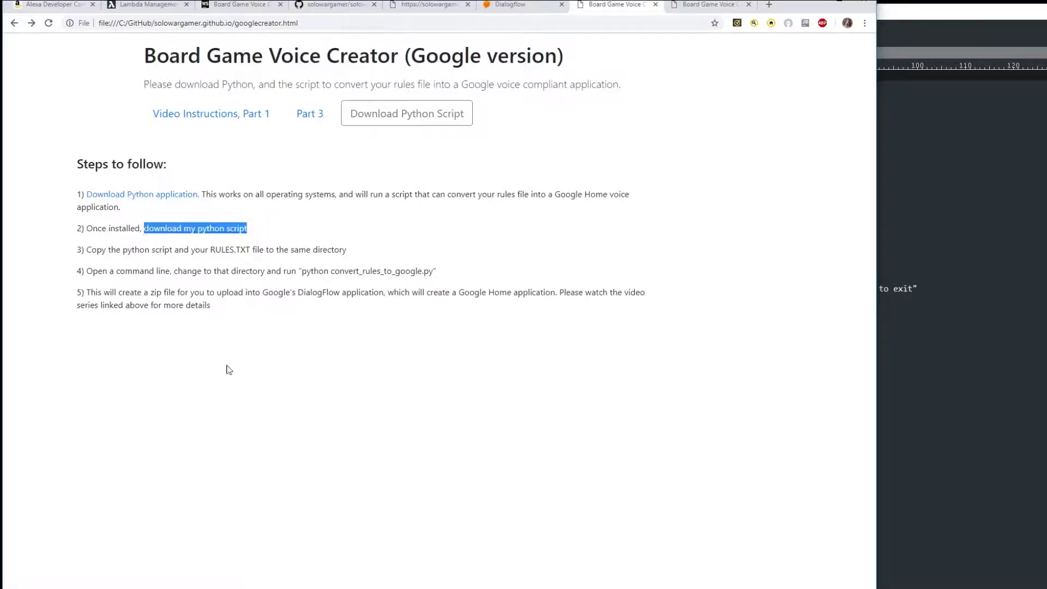
pyautogui.click(250, 404)
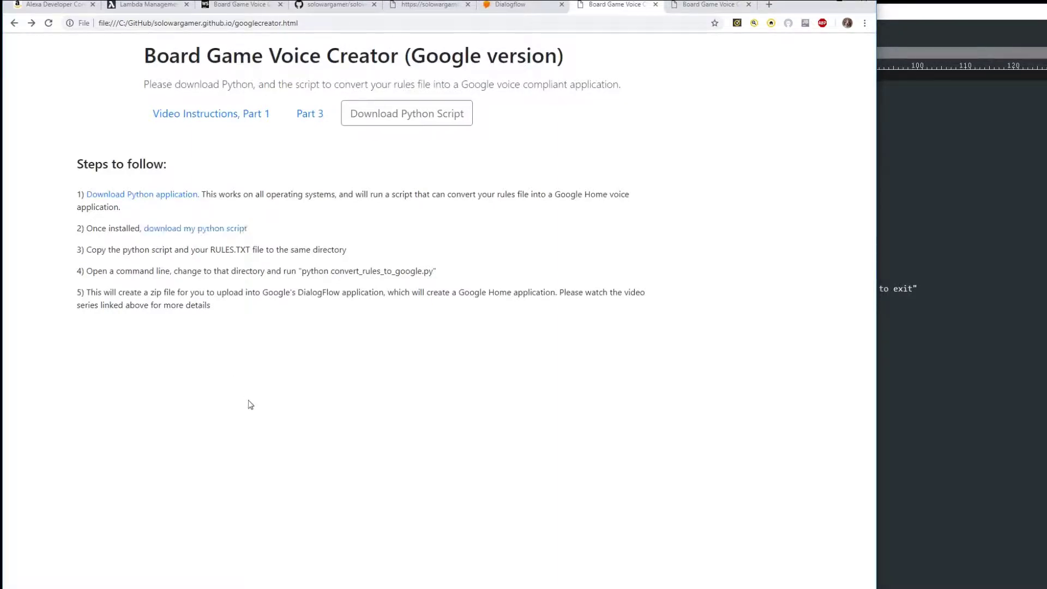
pyautogui.rightClick(186, 232)
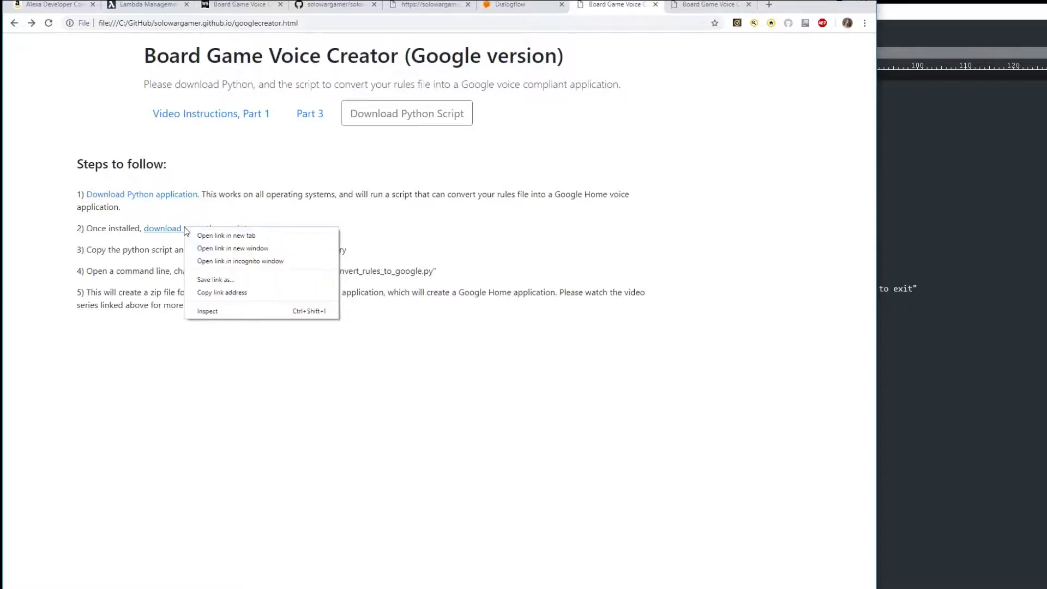
pyautogui.click(250, 281)
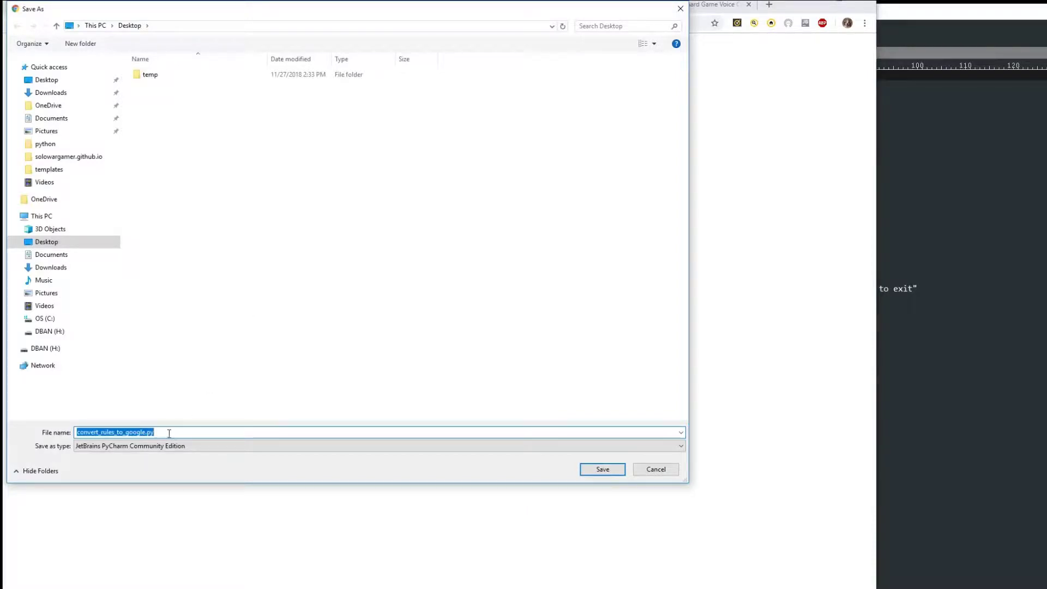
pyautogui.moveTo(168, 433); pyautogui.dragTo(71, 434)
# Cancel the download and select convert_rules_to_google.py in the python folder in File Explorer
pyautogui.click(657, 474)
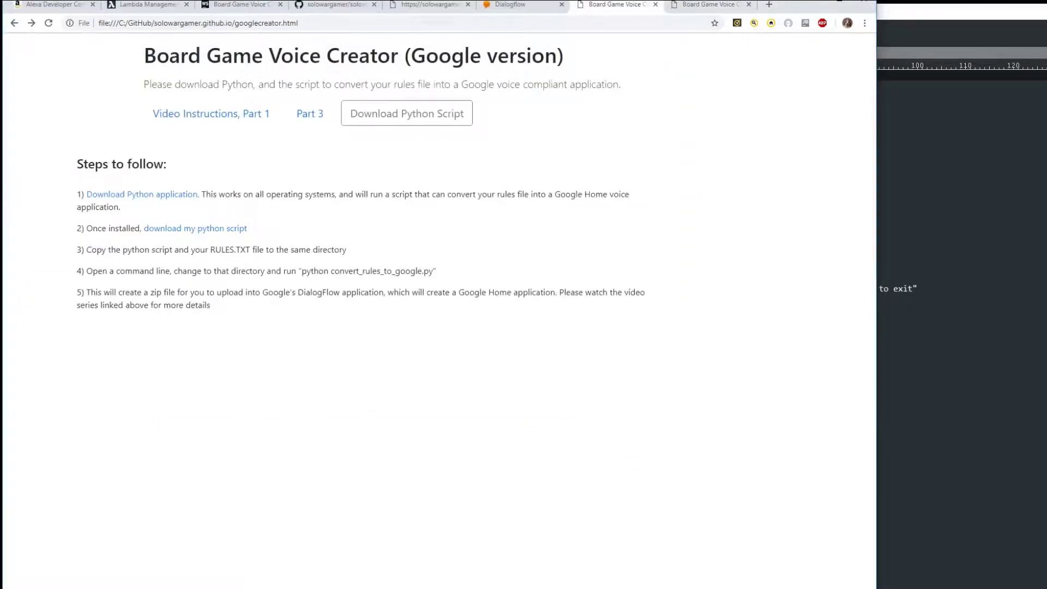
pyautogui.hotkey('alt', 'Tab')
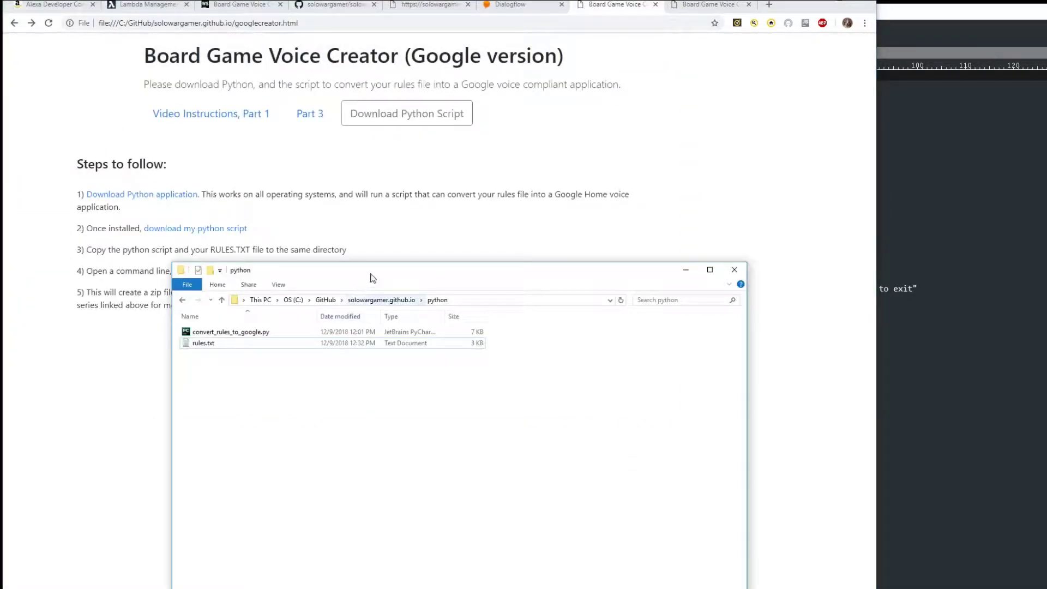
pyautogui.moveTo(372, 272); pyautogui.dragTo(399, 211)
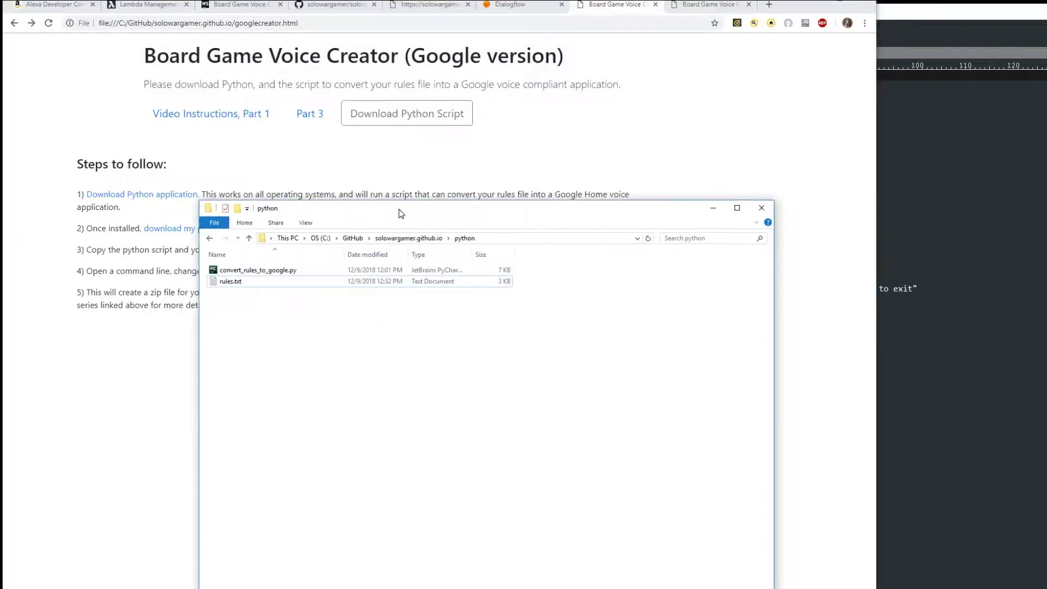
pyautogui.click(252, 271)
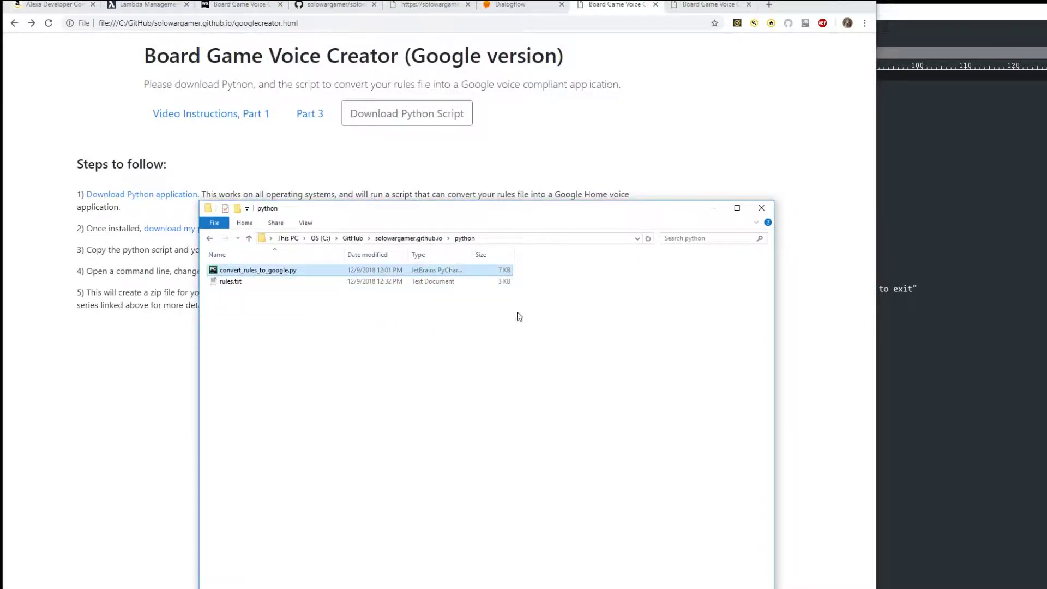
# Glance at the conversion script in UltraEdit and select rules.txt in the python folder
pyautogui.hotkey('alt', 'Tab')
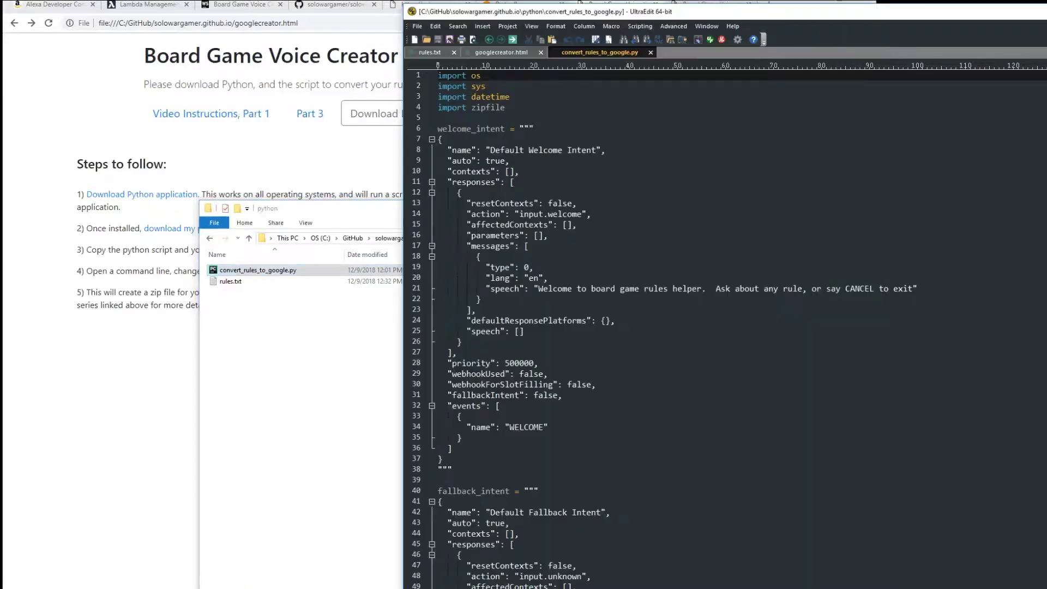
pyautogui.scroll(-20, 725, 328)
pyautogui.scroll(20, 726, 327)
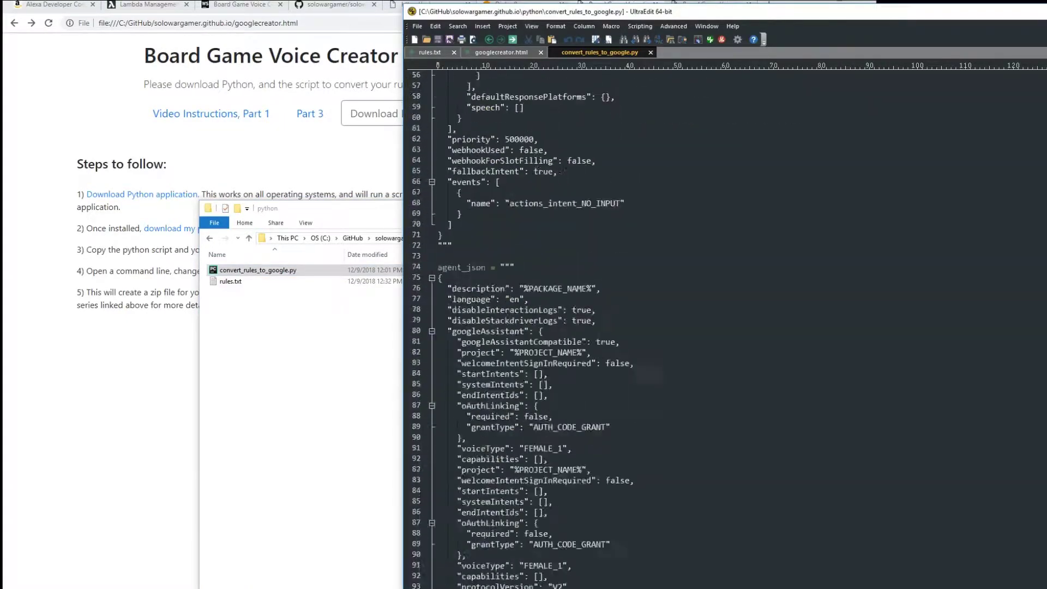
pyautogui.click(250, 354)
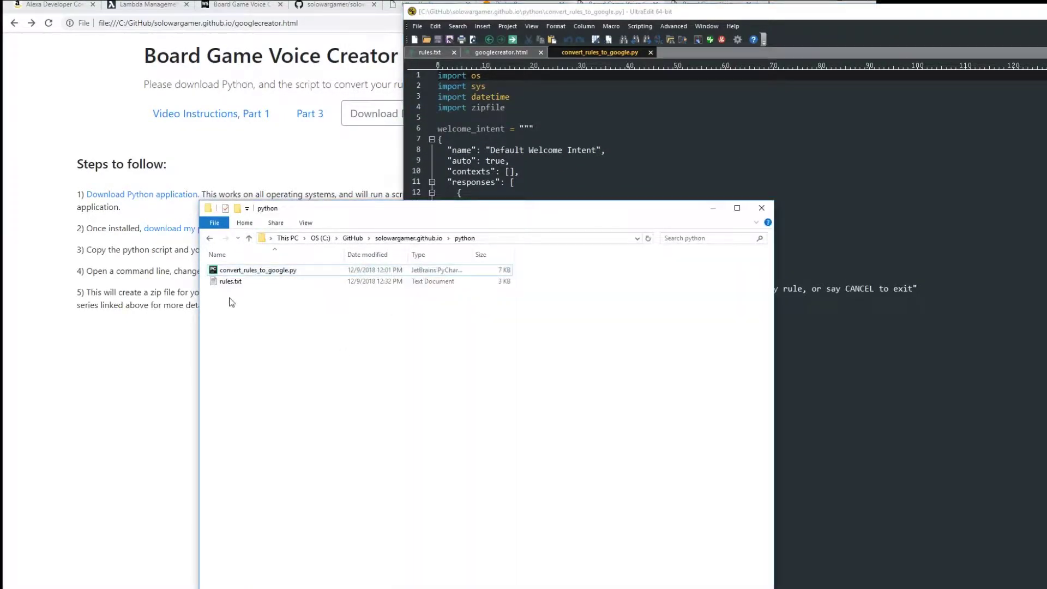
pyautogui.click(229, 282)
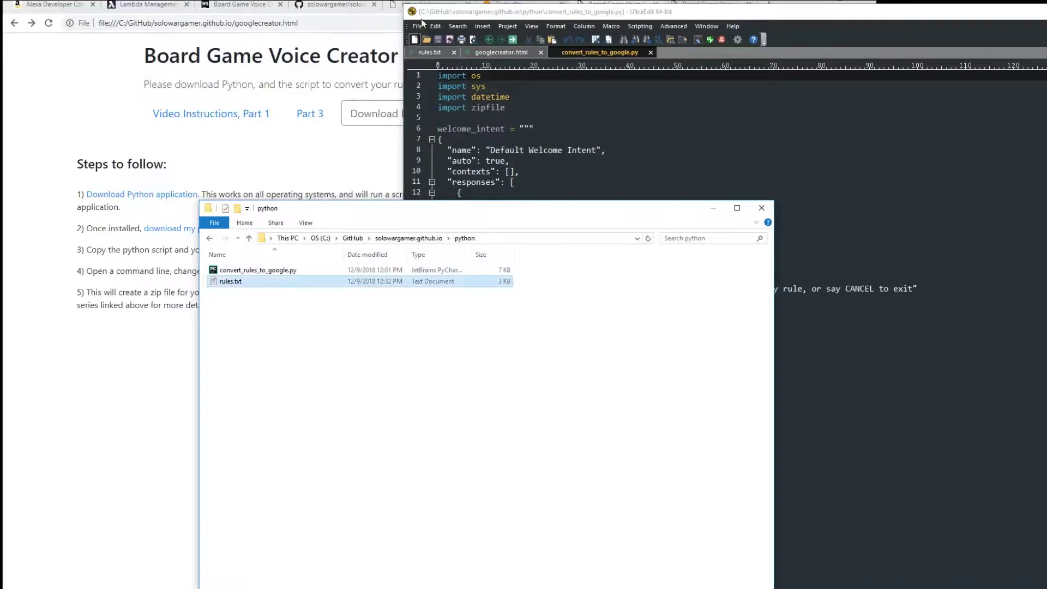
# Show rules.txt in UltraEdit and select its full text to review it
pyautogui.click(431, 52)
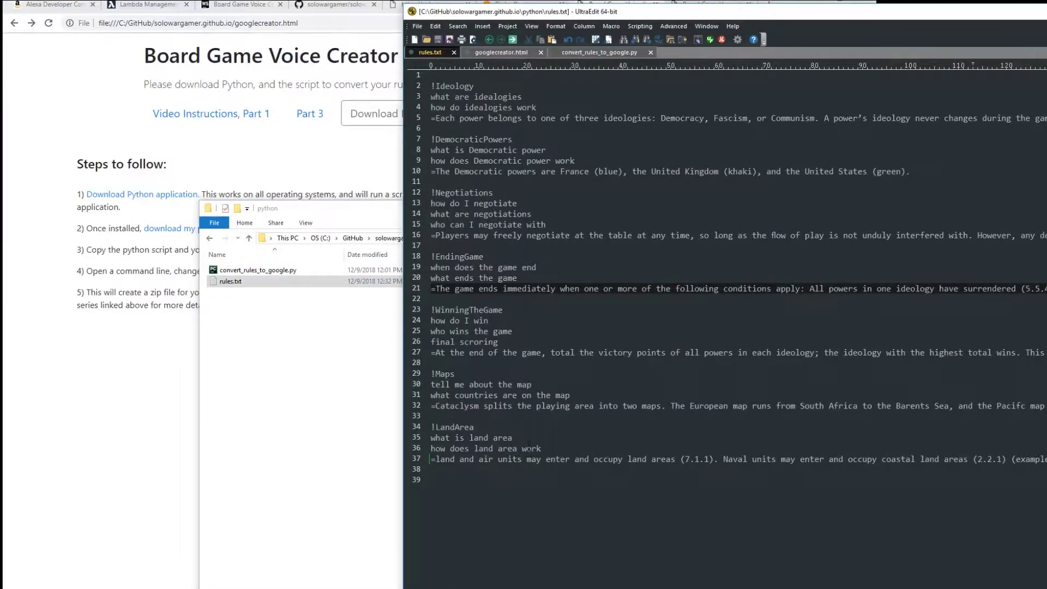
pyautogui.moveTo(524, 480); pyautogui.dragTo(410, 74)
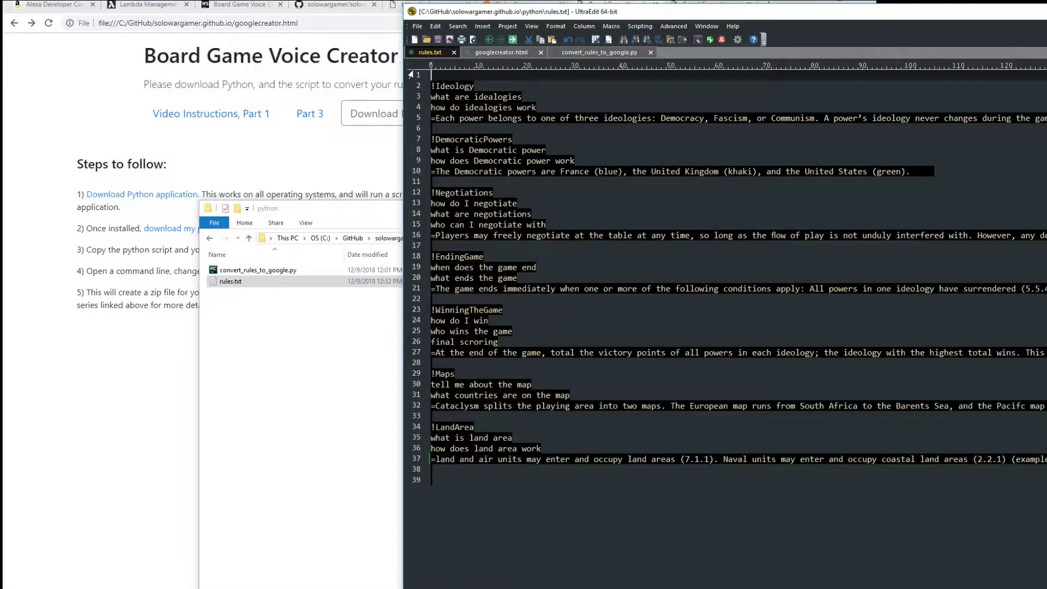
pyautogui.click(653, 297)
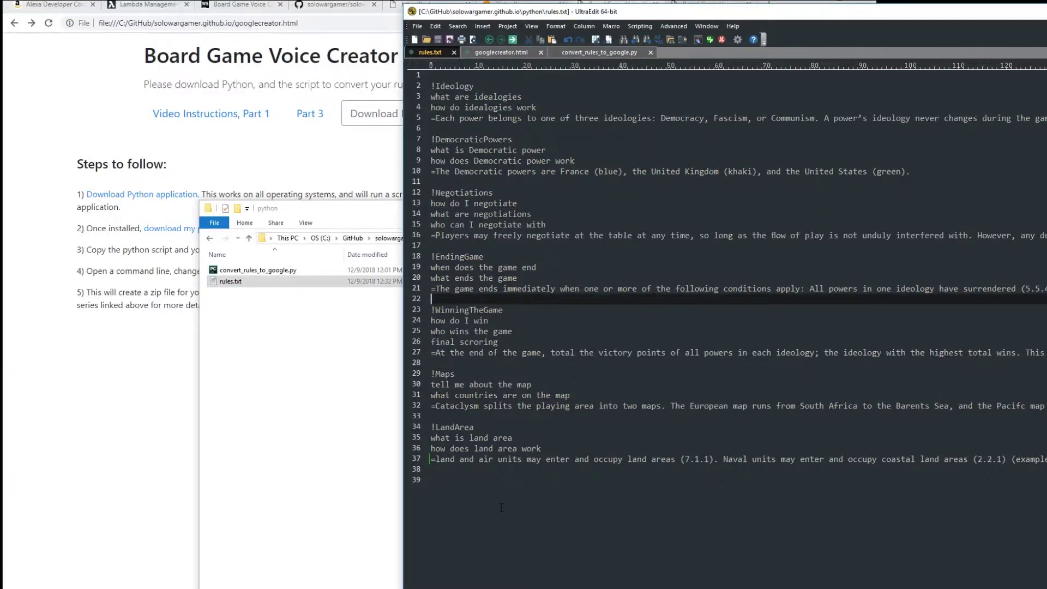
pyautogui.moveTo(501, 507); pyautogui.dragTo(403, 73)
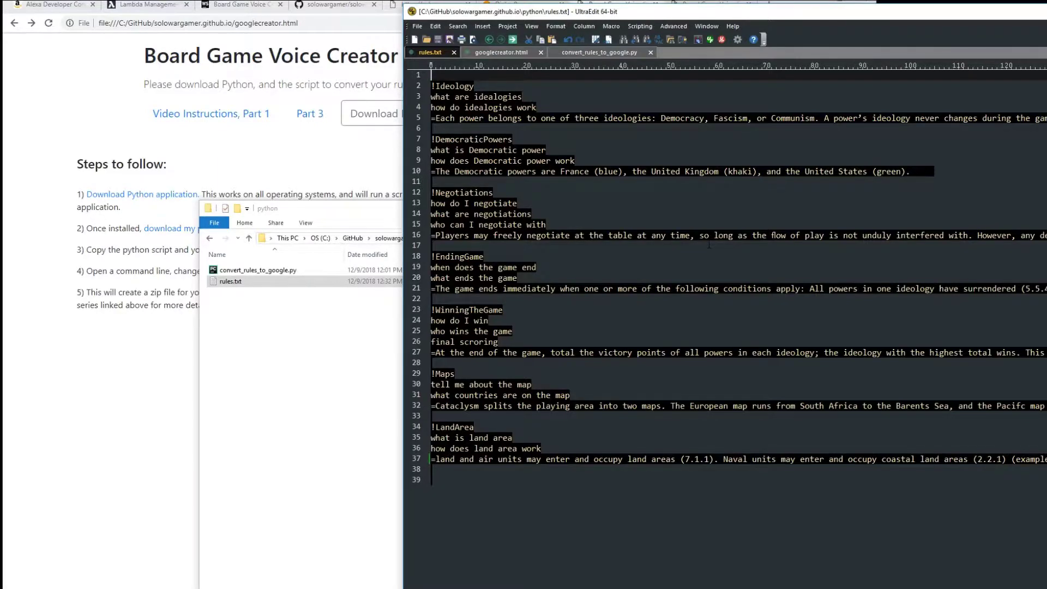
pyautogui.click(709, 245)
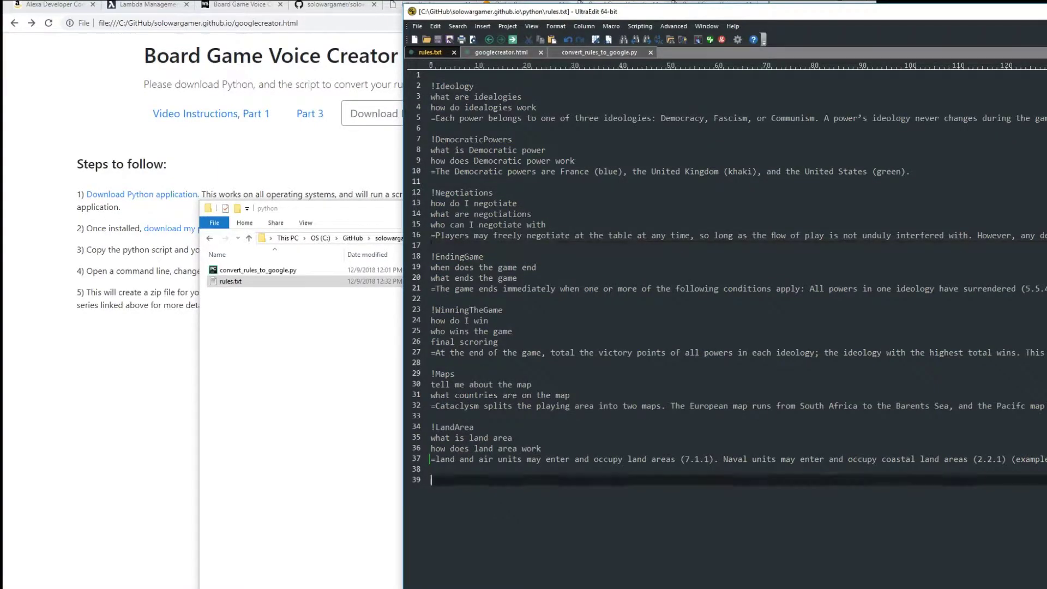
pyautogui.hotkey('ctrl', 'a')
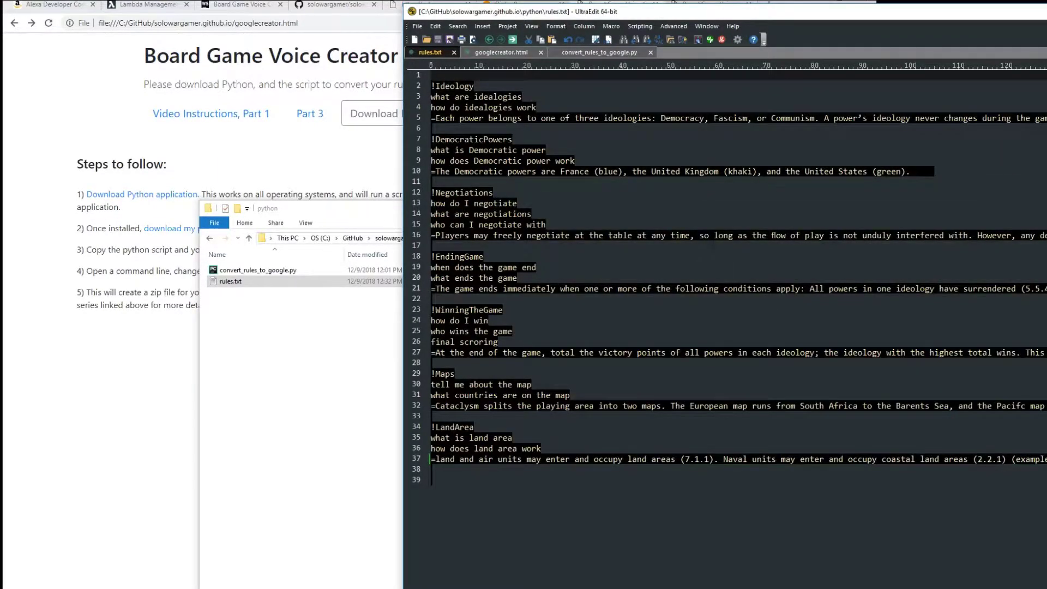
pyautogui.click(432, 245)
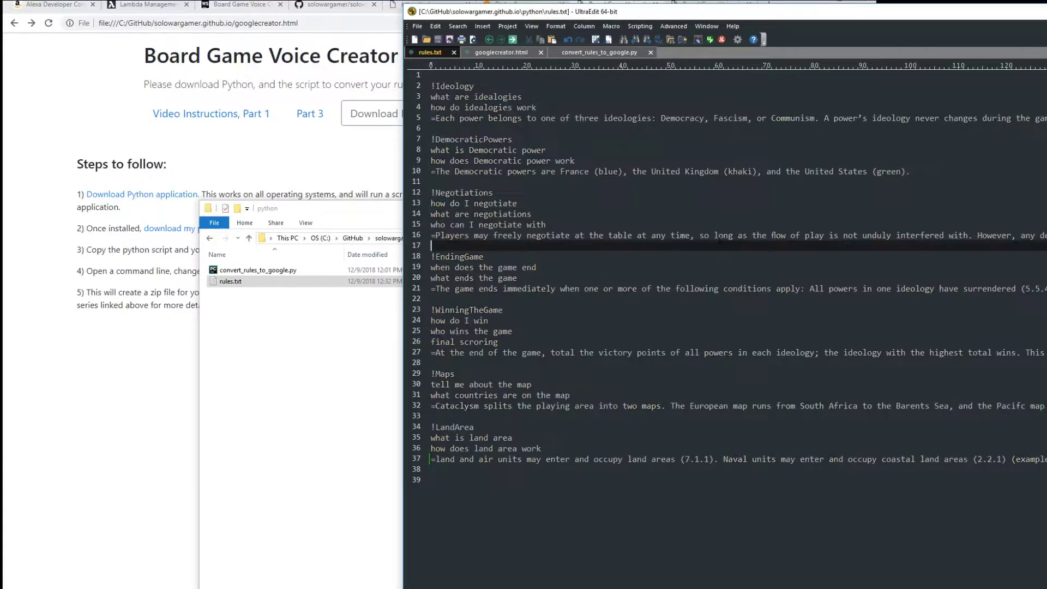
pyautogui.click(322, 385)
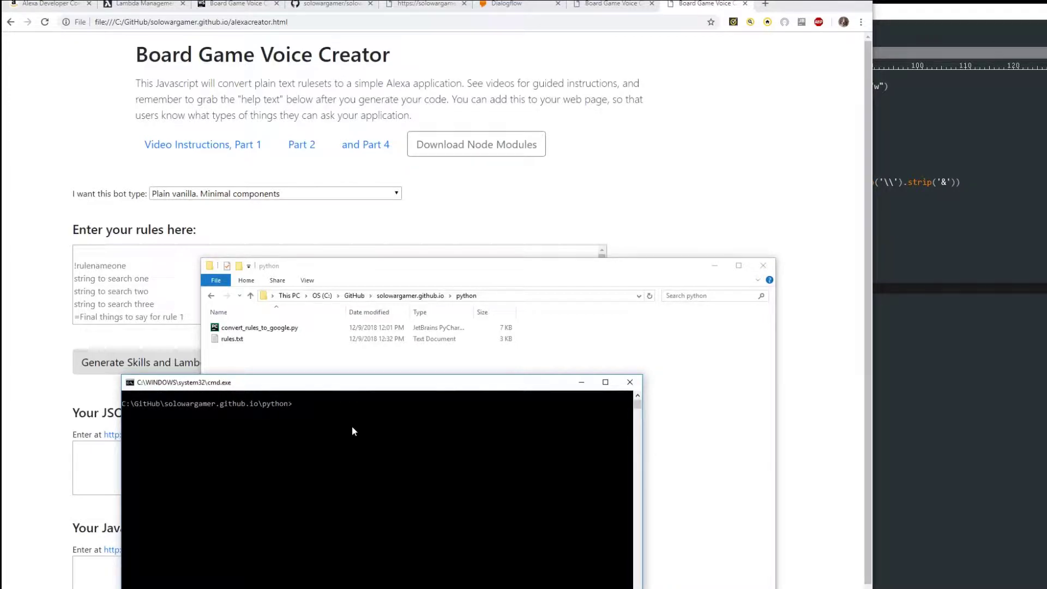
# Check the Python version and list the python folder's files with dir
pyautogui.write('python -V')
pyautogui.press('Return')
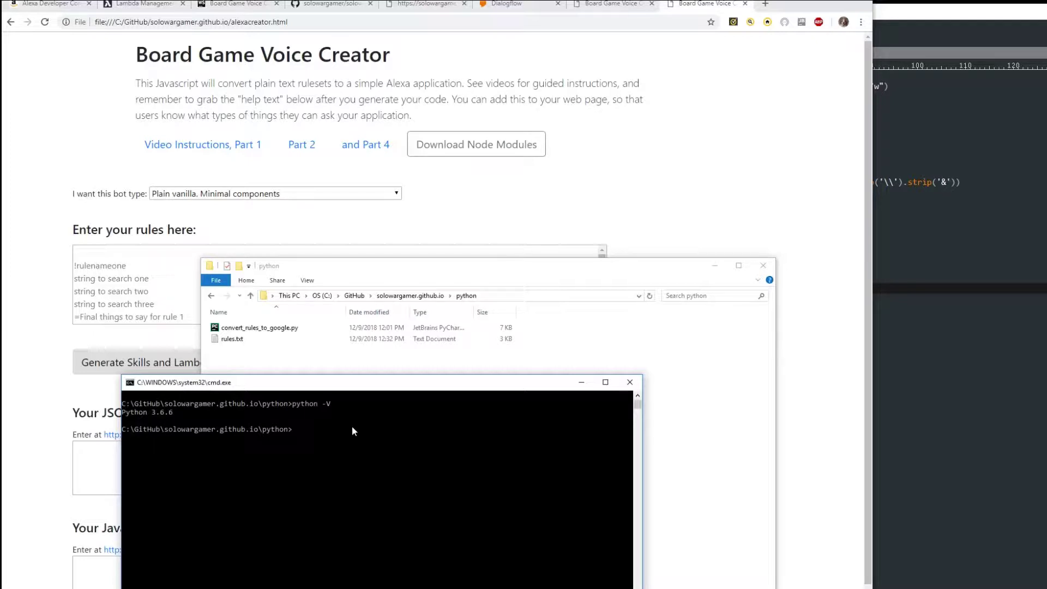
pyautogui.write('dir')
pyautogui.press('Return')
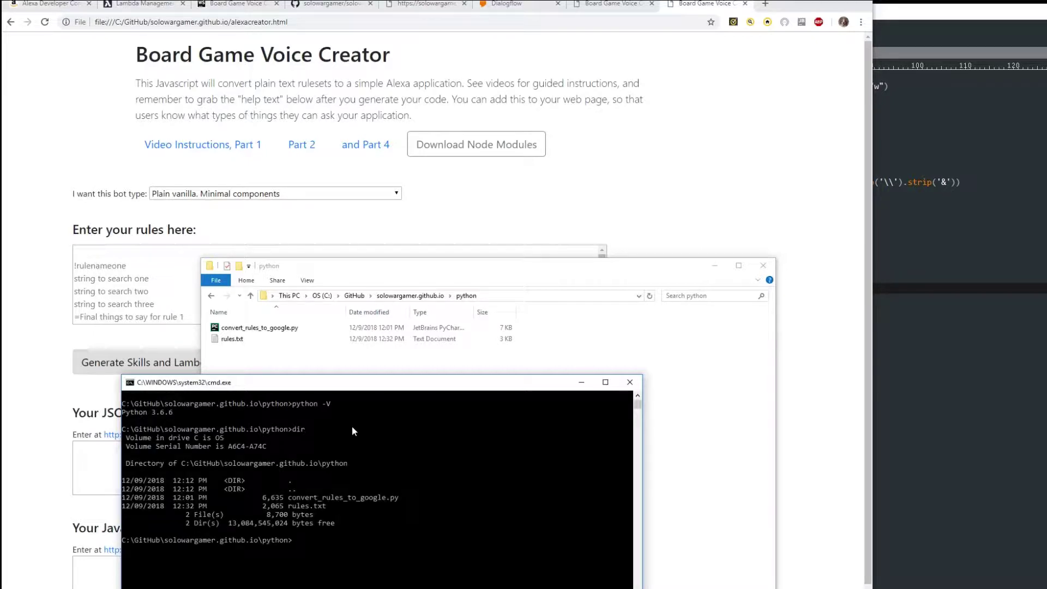
# Run convert_rules_to_google.py and enter GreatWarCommander as the project name
pyautogui.write('python c')
pyautogui.press('Tab')
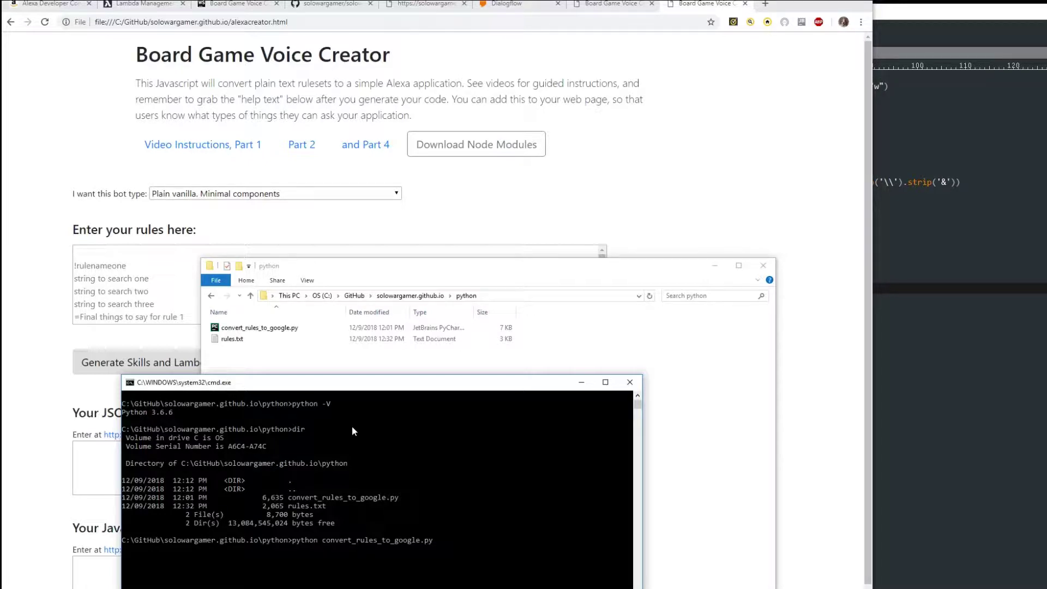
pyautogui.press('Return')
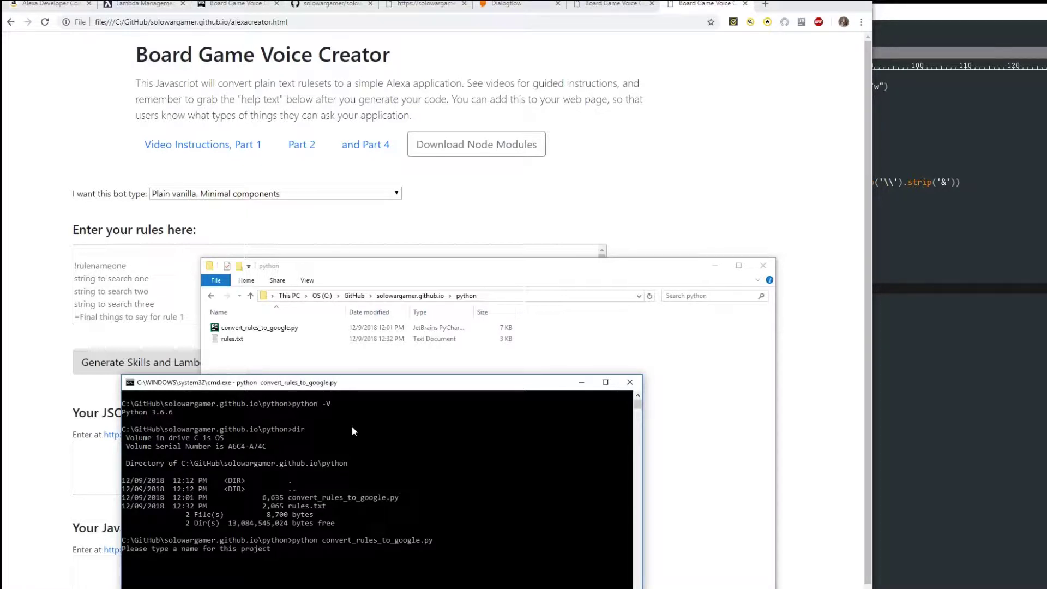
pyautogui.write('GreatWarCommander')
pyautogui.press('Return')
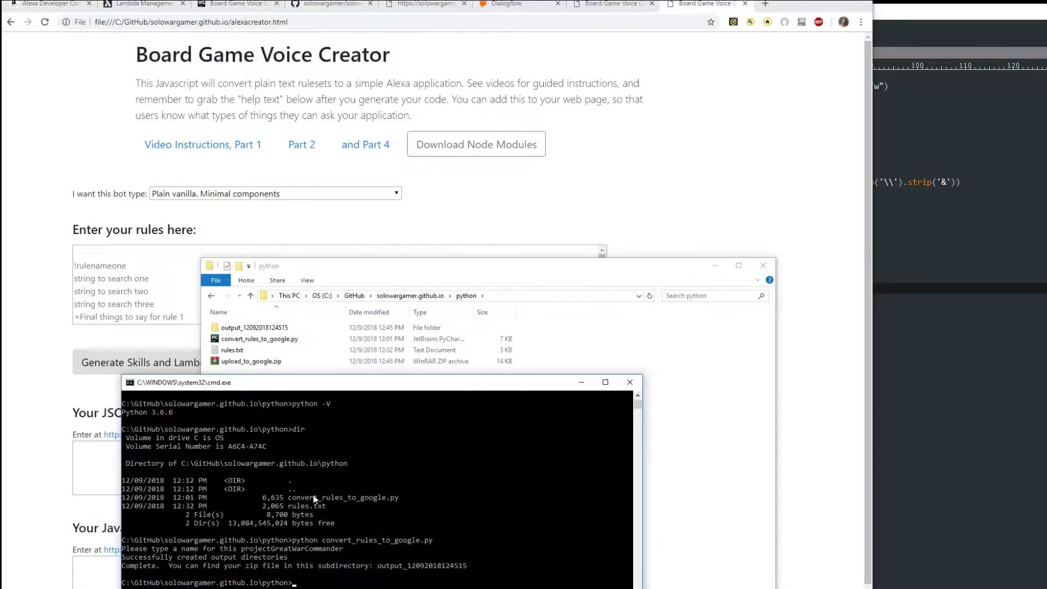
# Mark the output folder name in the console and check the python folder's files
pyautogui.click(466, 566)
pyautogui.moveTo(466, 566); pyautogui.dragTo(380, 567)
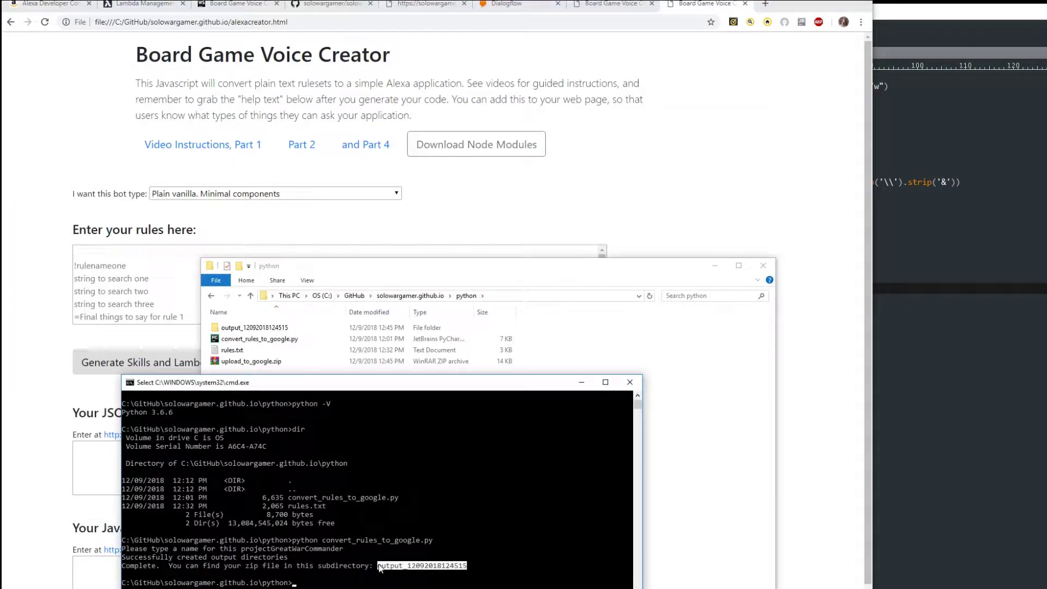
pyautogui.click(582, 385)
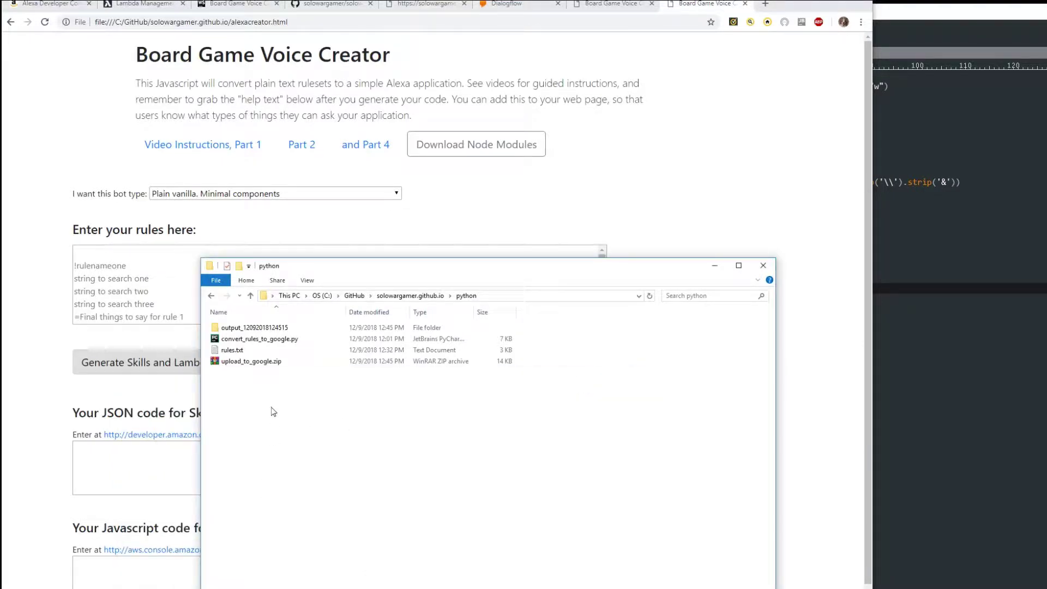
pyautogui.click(240, 340)
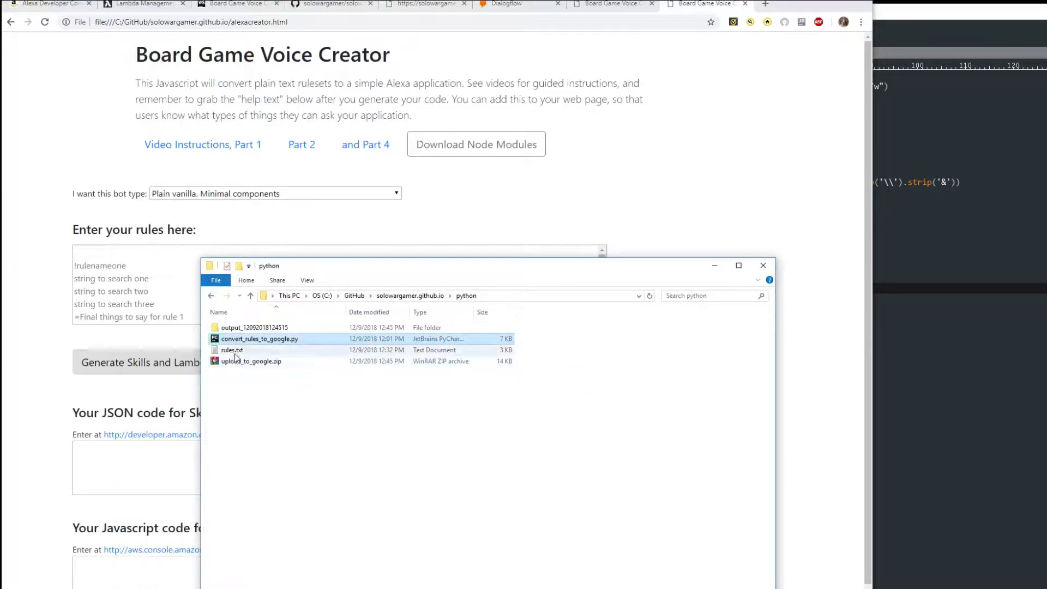
pyautogui.click(236, 352)
pyautogui.click(248, 405)
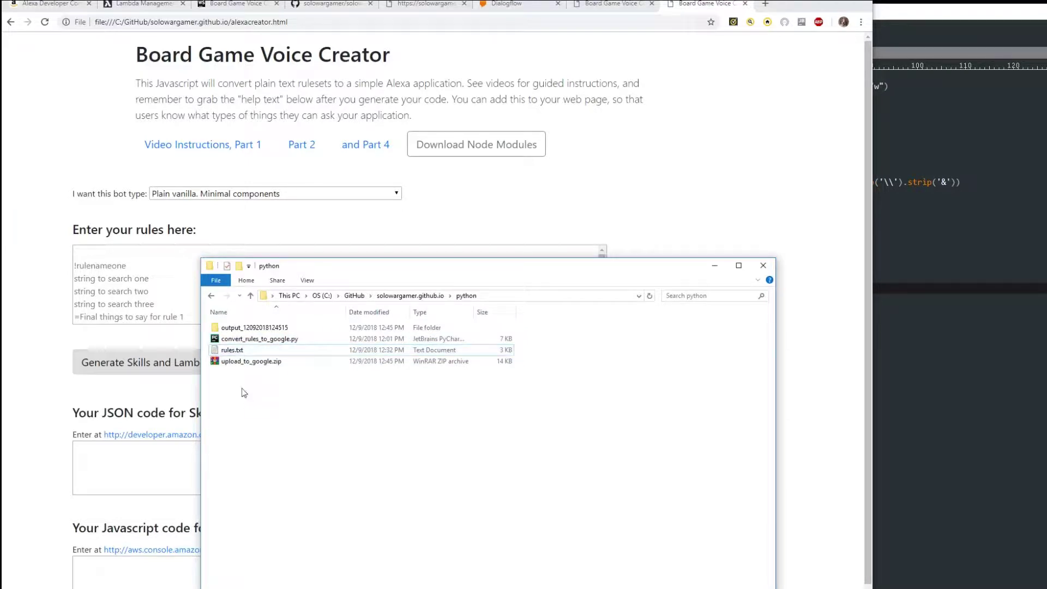
pyautogui.doubleClick(256, 362)
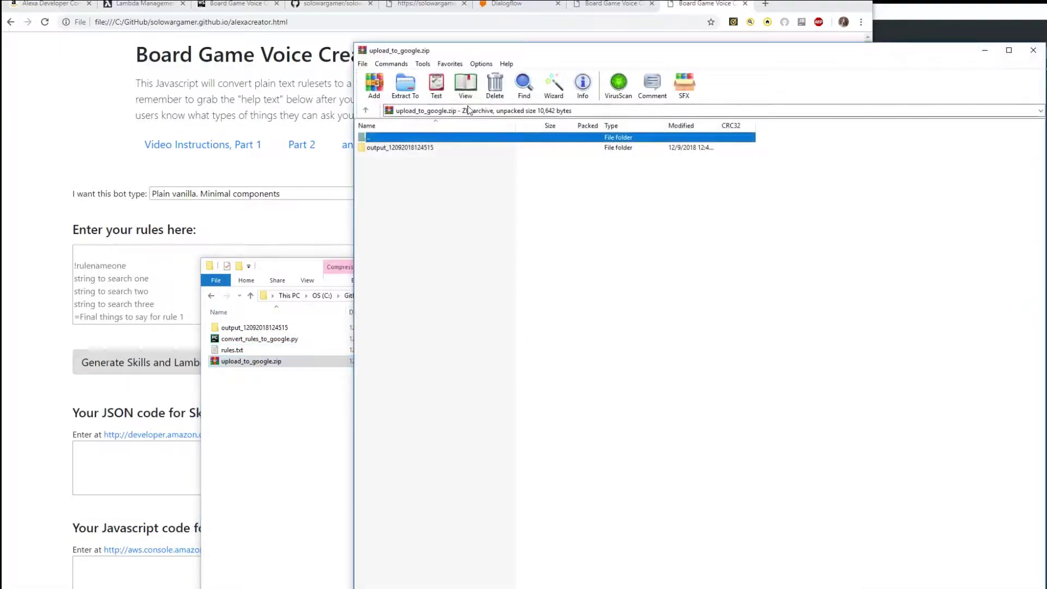
pyautogui.click(383, 148)
pyautogui.doubleClick(384, 149)
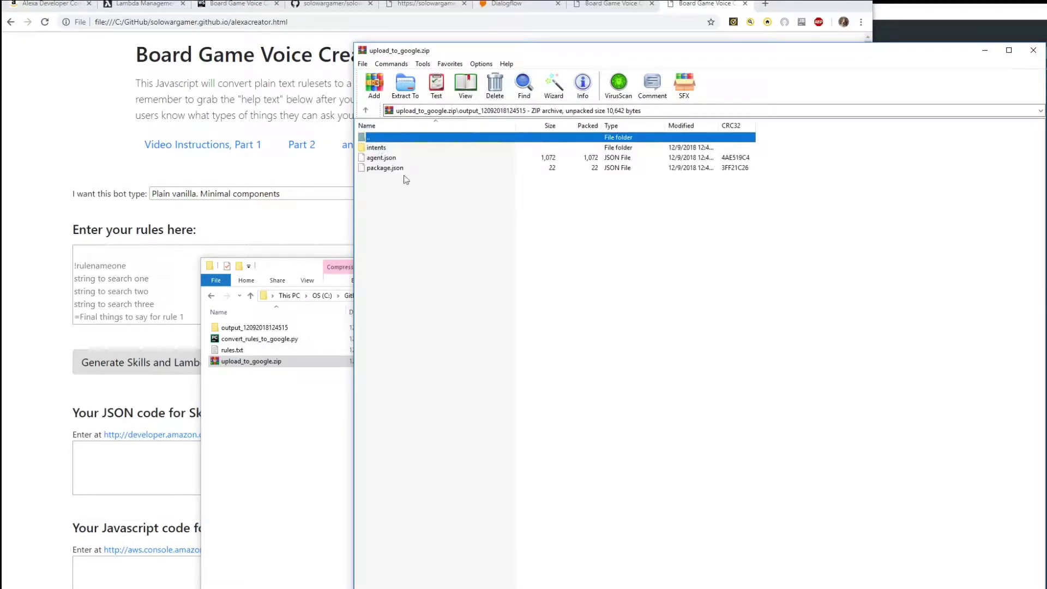
pyautogui.click(375, 170)
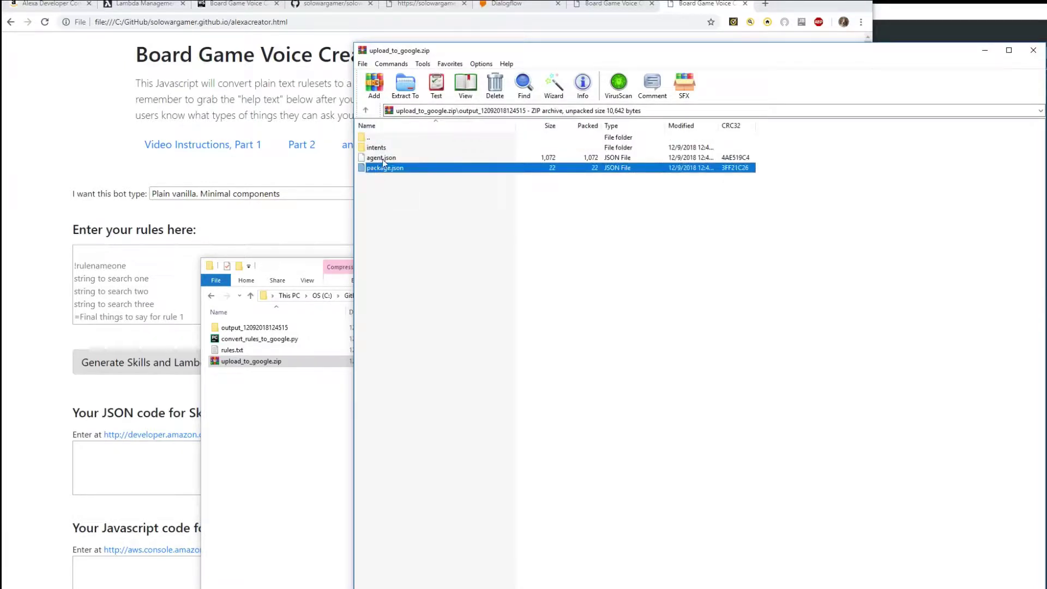
pyautogui.click(383, 159)
pyautogui.doubleClick(386, 148)
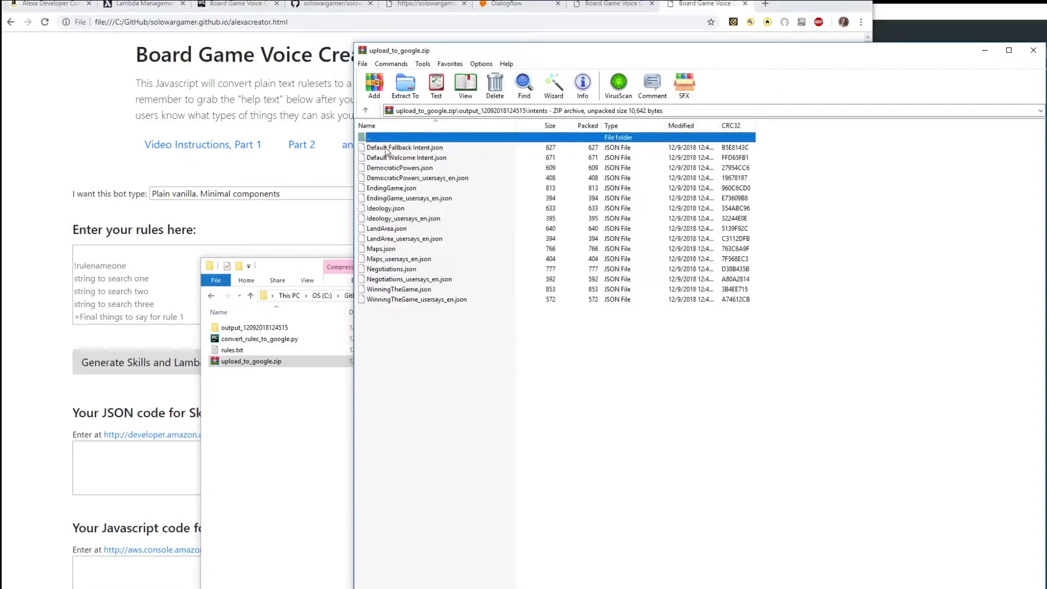
pyautogui.moveTo(437, 338); pyautogui.dragTo(402, 154)
# Compare the intents with rules.txt, inspect the WinningTheGame JSON files, and close WinRAR
pyautogui.hotkey('alt', 'Tab')
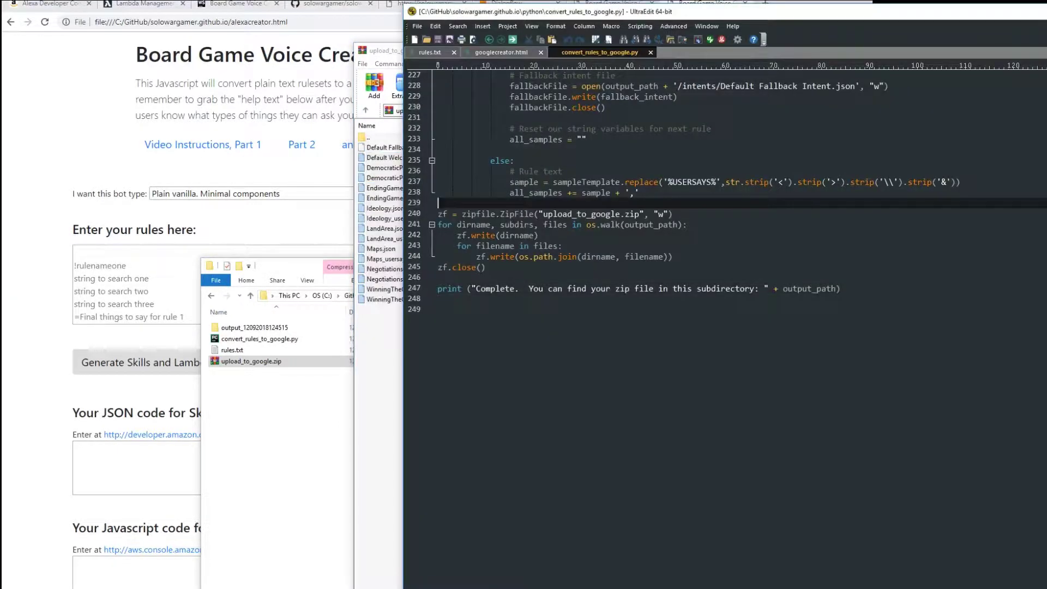
pyautogui.click(431, 54)
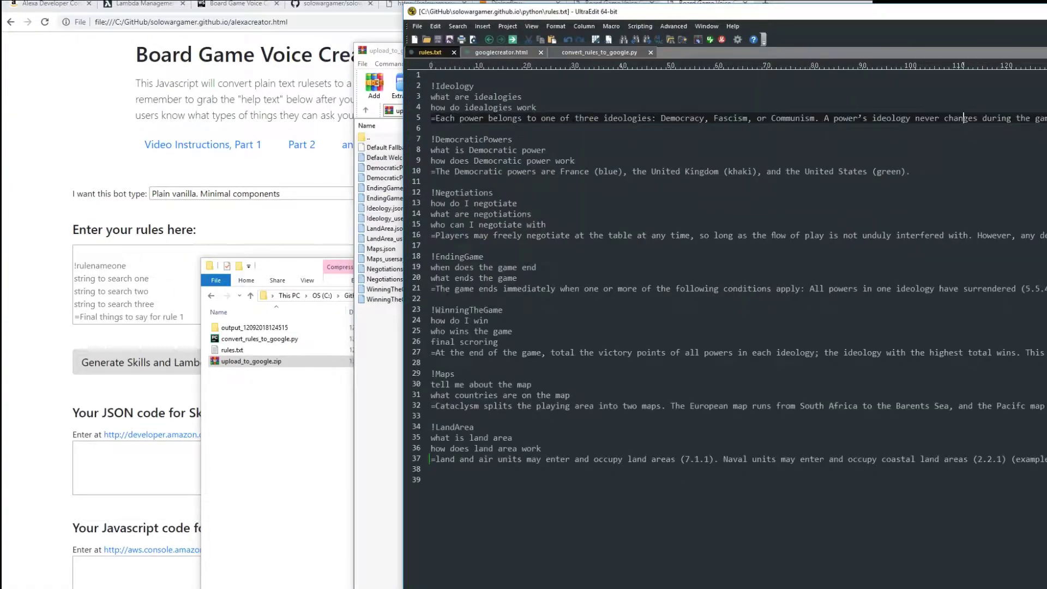
pyautogui.moveTo(549, 571); pyautogui.dragTo(392, 66)
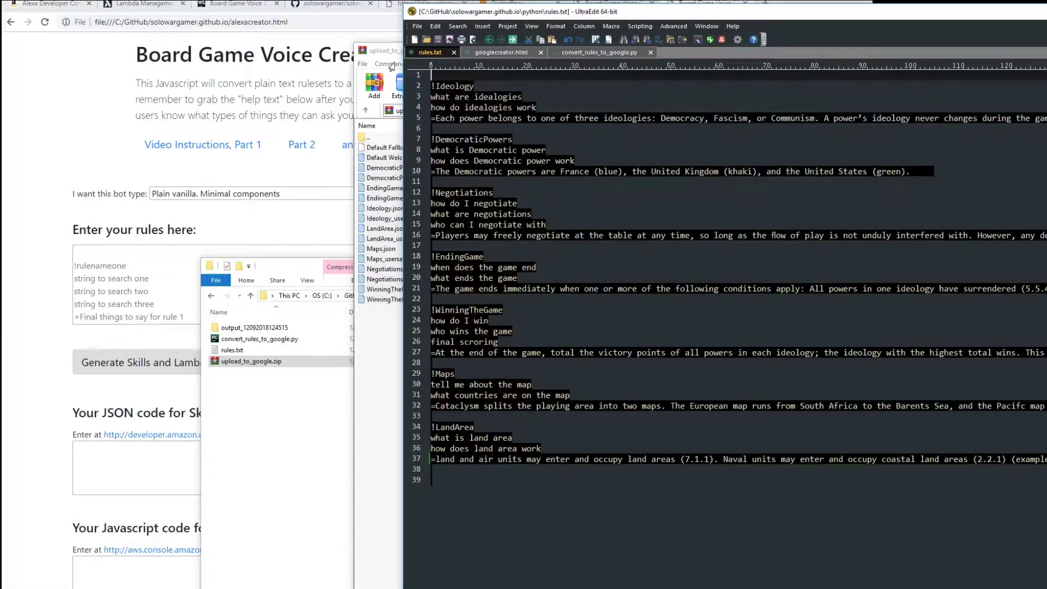
pyautogui.click(379, 357)
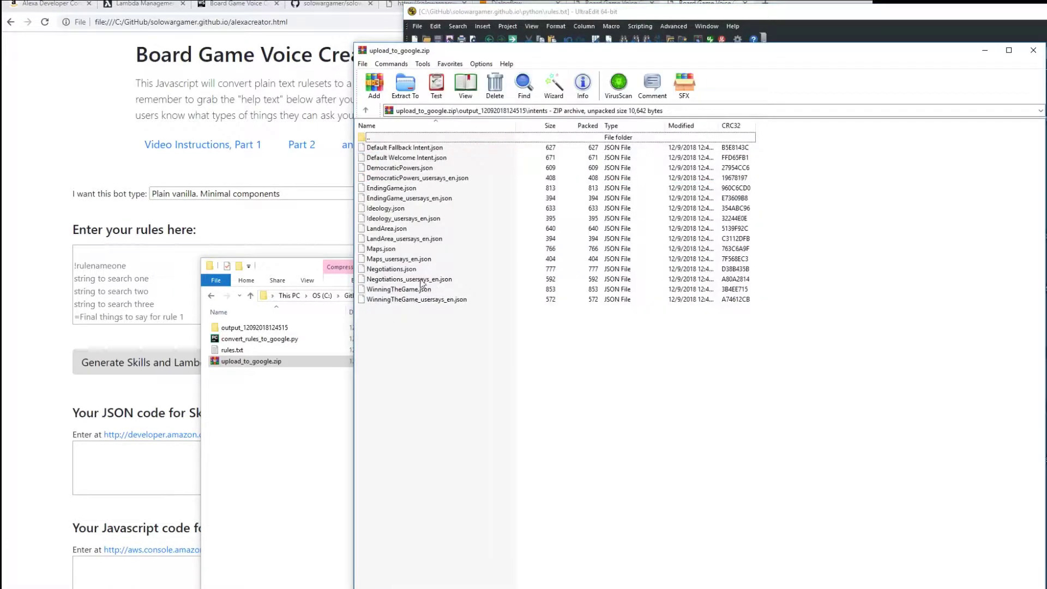
pyautogui.click(399, 292)
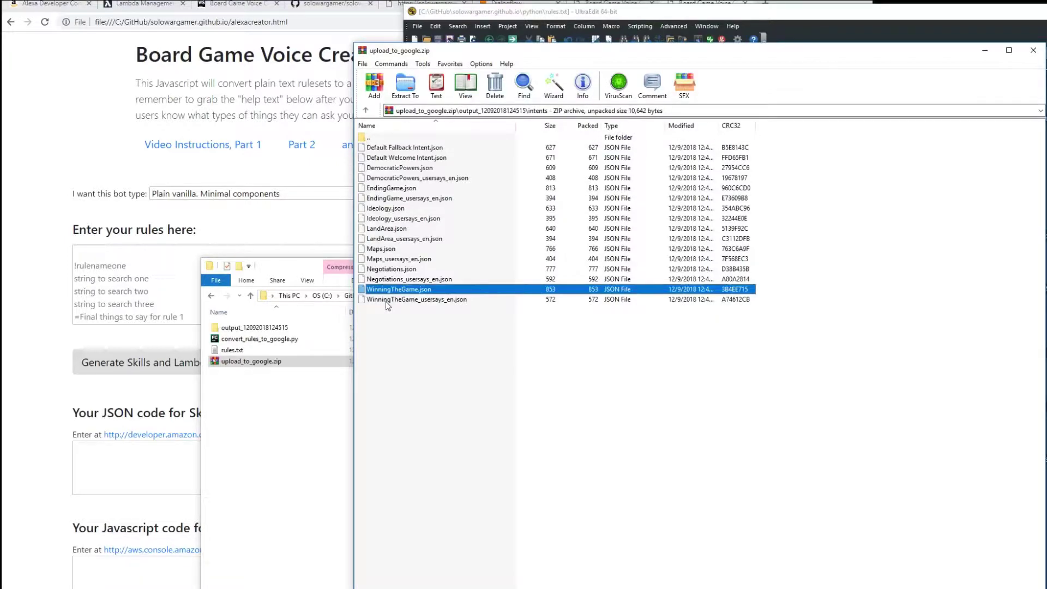
pyautogui.click(388, 302)
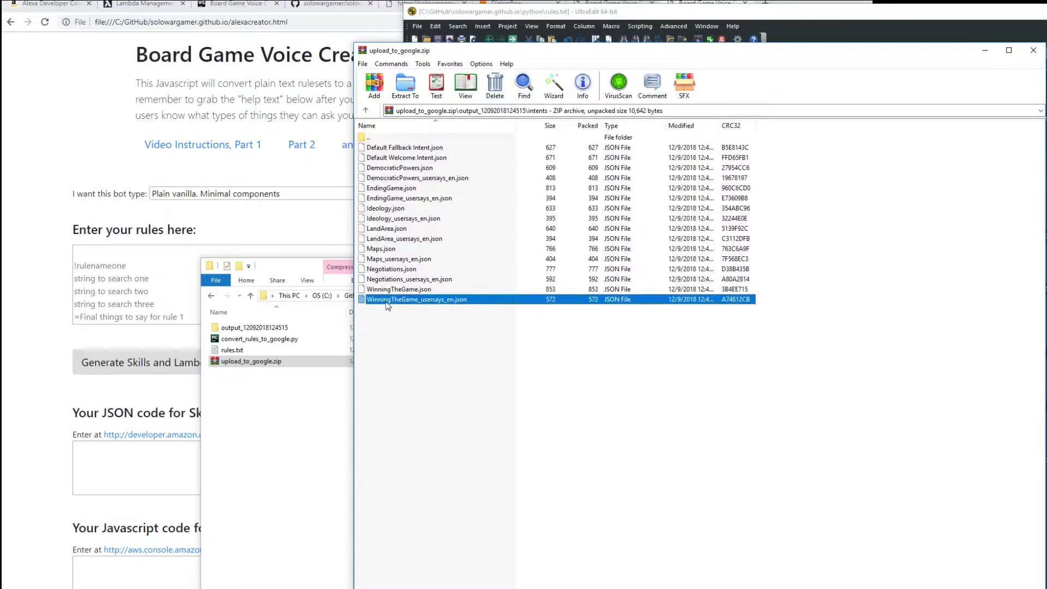
pyautogui.click(1034, 51)
pyautogui.doubleClick(244, 327)
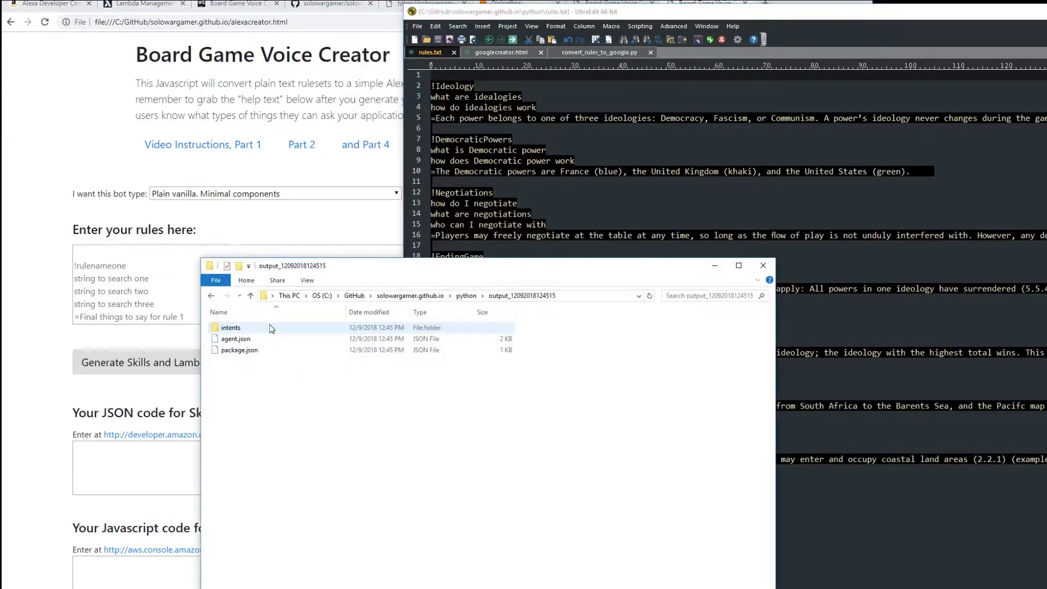
pyautogui.click(243, 327)
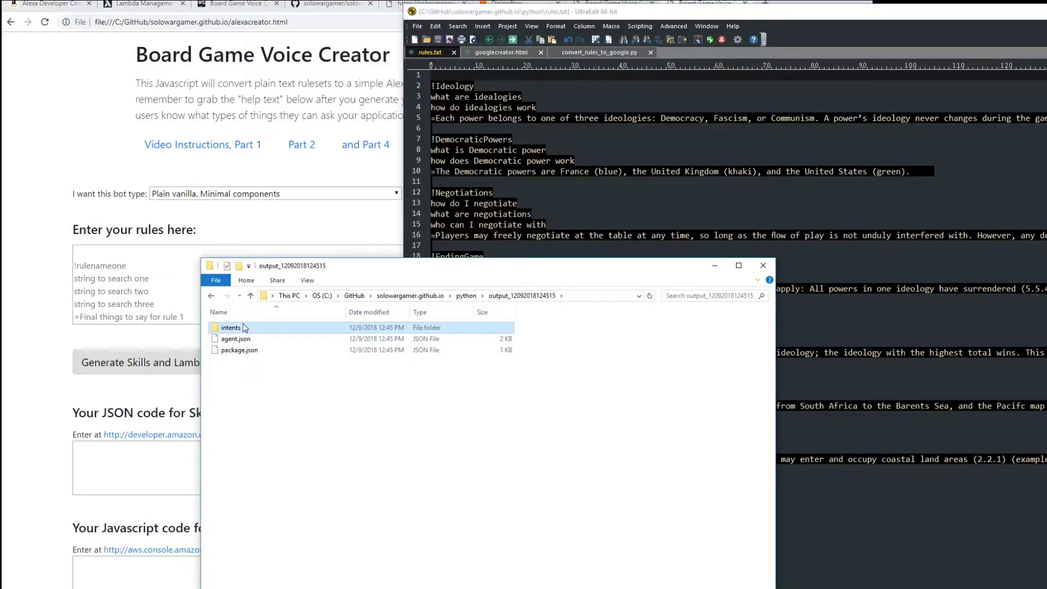
pyautogui.doubleClick(244, 328)
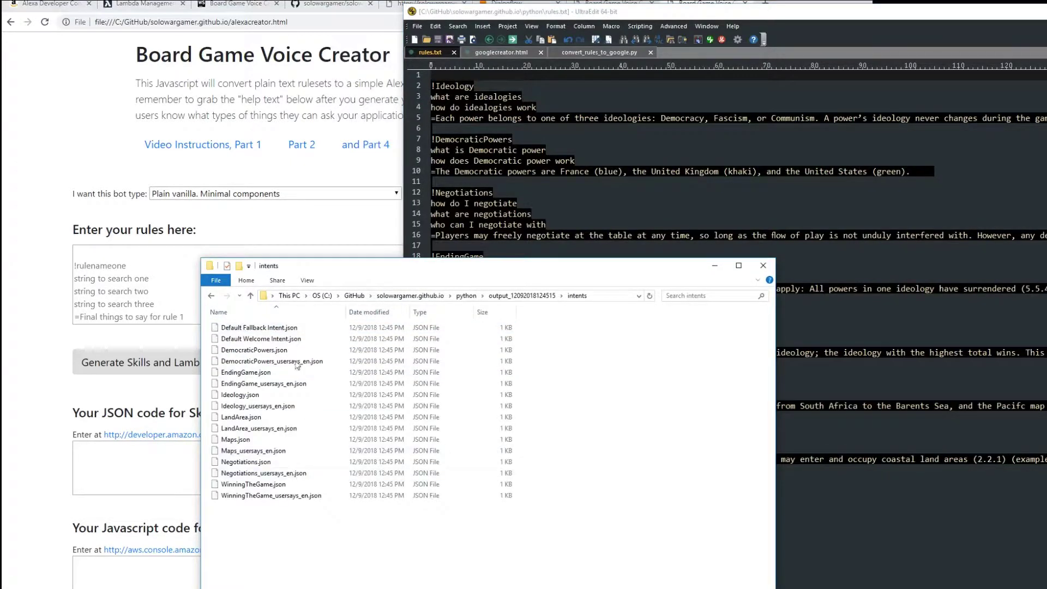
pyautogui.click(466, 296)
pyautogui.click(244, 363)
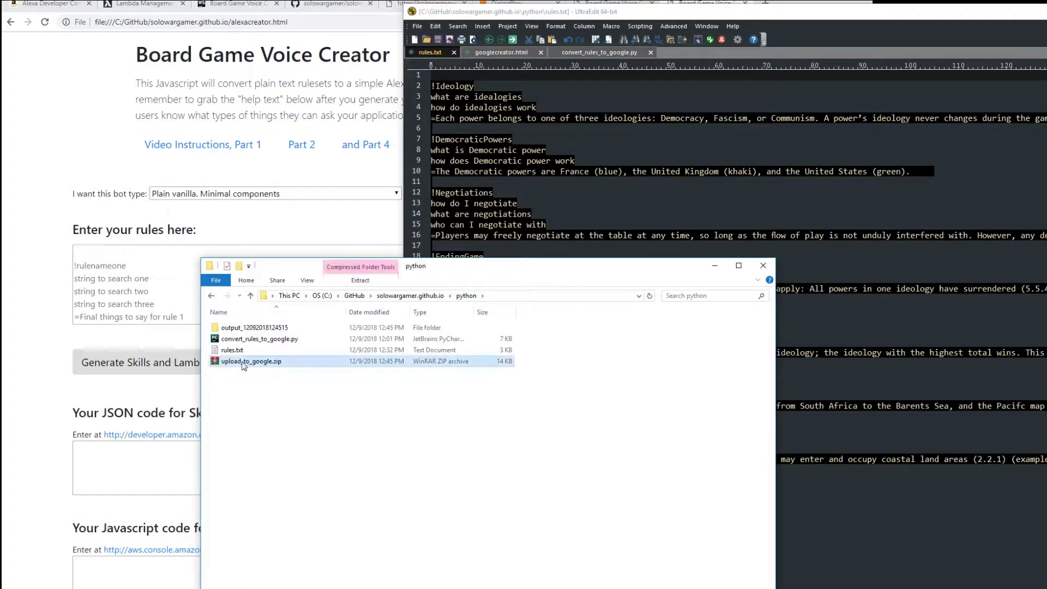
pyautogui.click(280, 423)
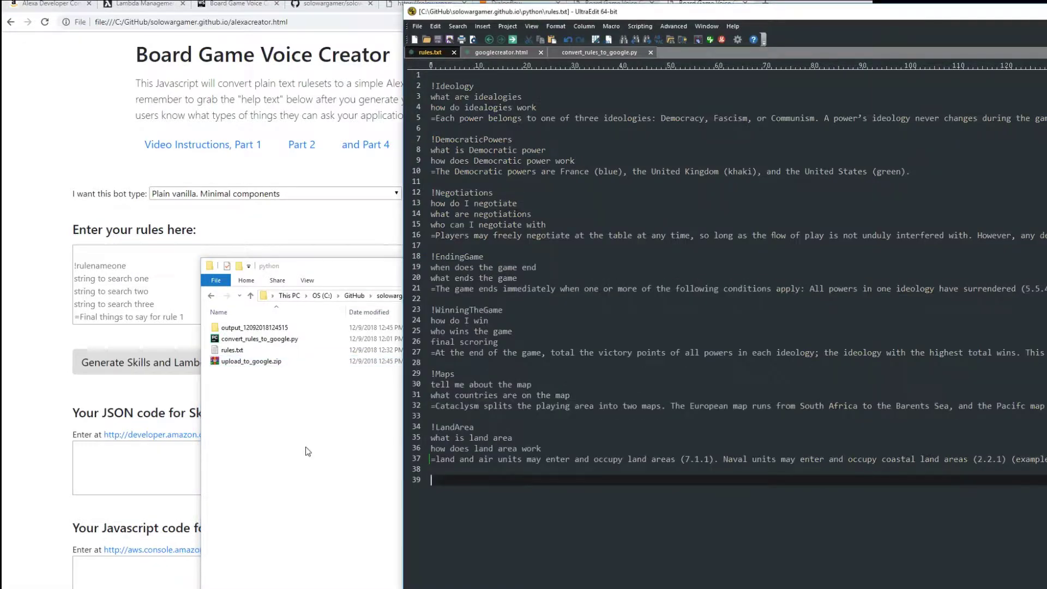
pyautogui.click(258, 440)
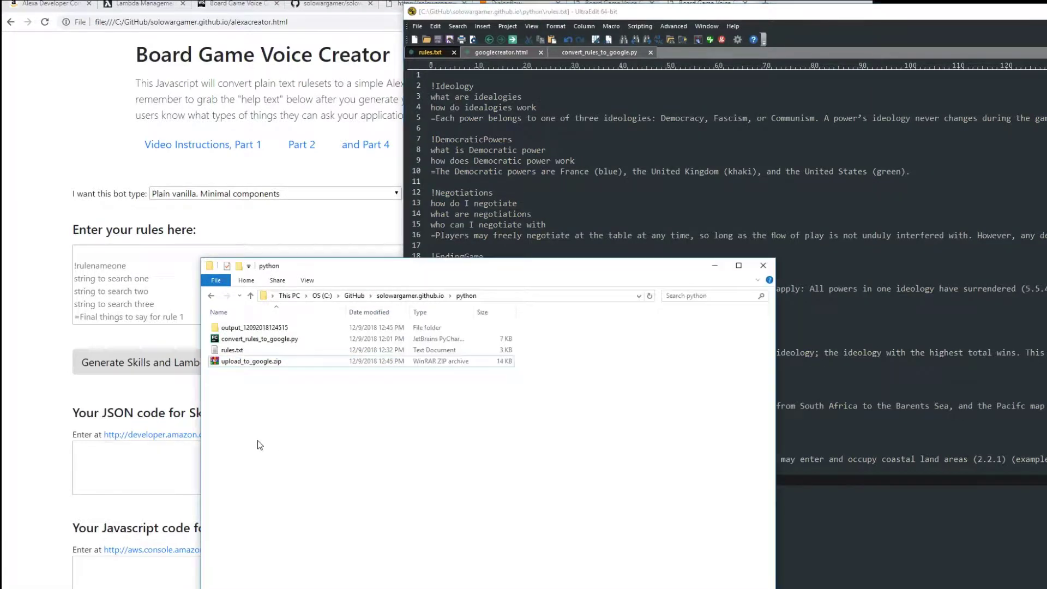
pyautogui.click(24, 227)
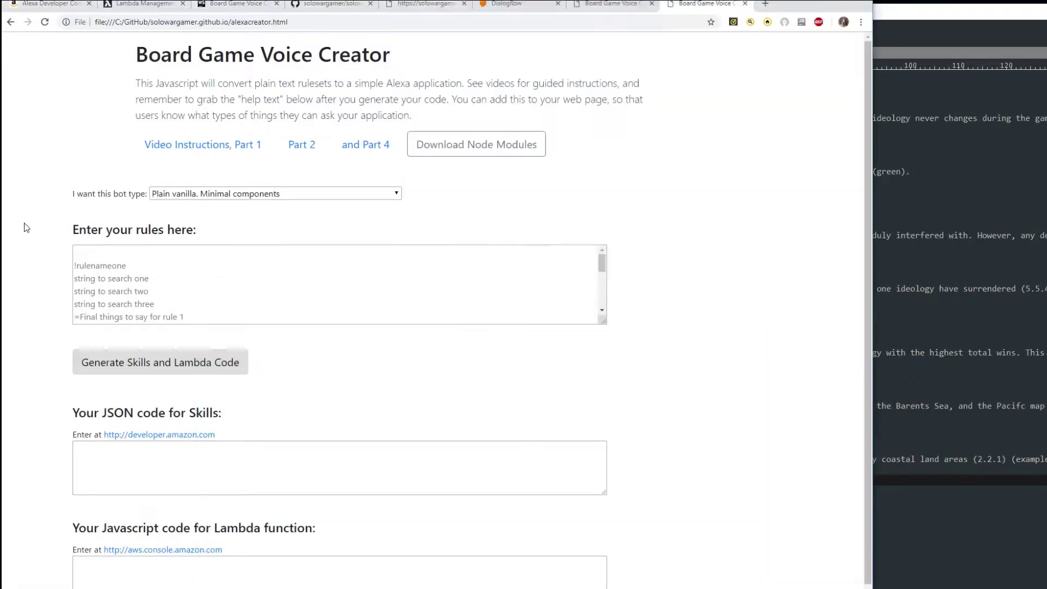
# Switch to the Dialogflow tab listing the Twitch and Wargame agents
pyautogui.click(520, 9)
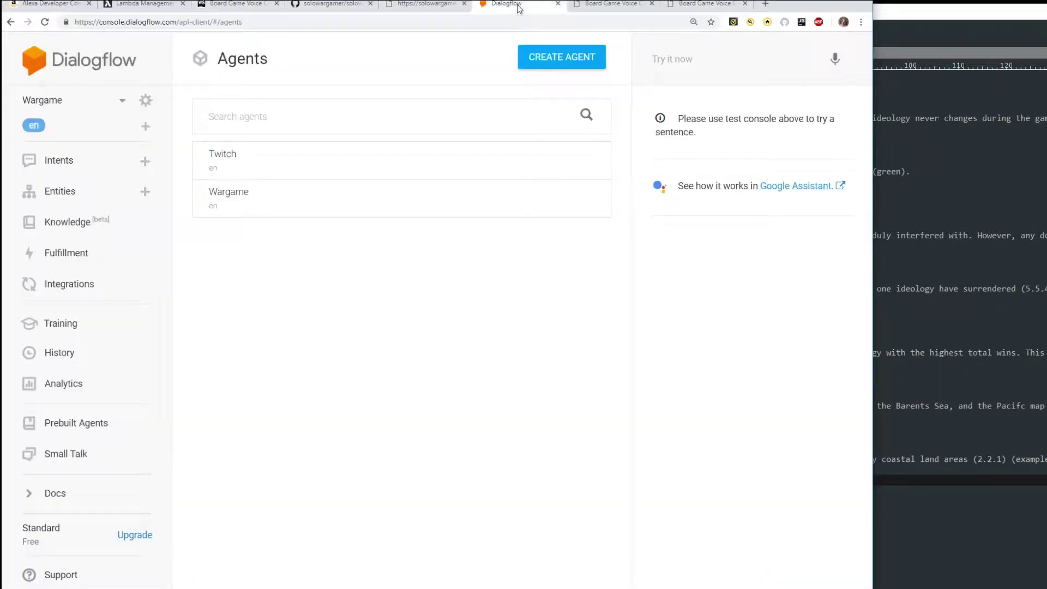
pyautogui.click(391, 23)
pyautogui.click(301, 294)
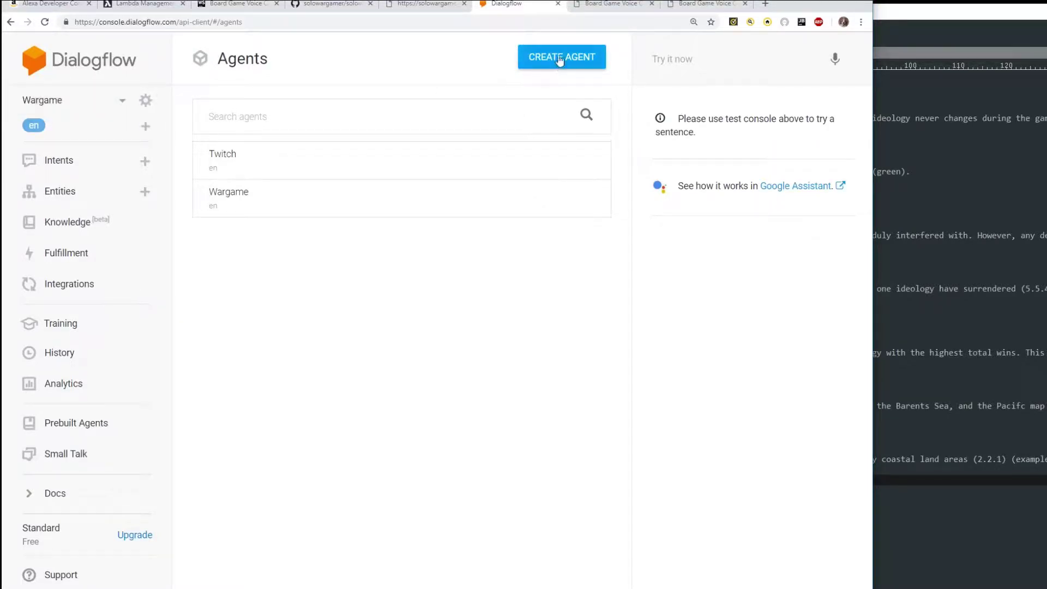
# Add a new agent named GreatWarCommander from the agent dropdown
pyautogui.click(123, 103)
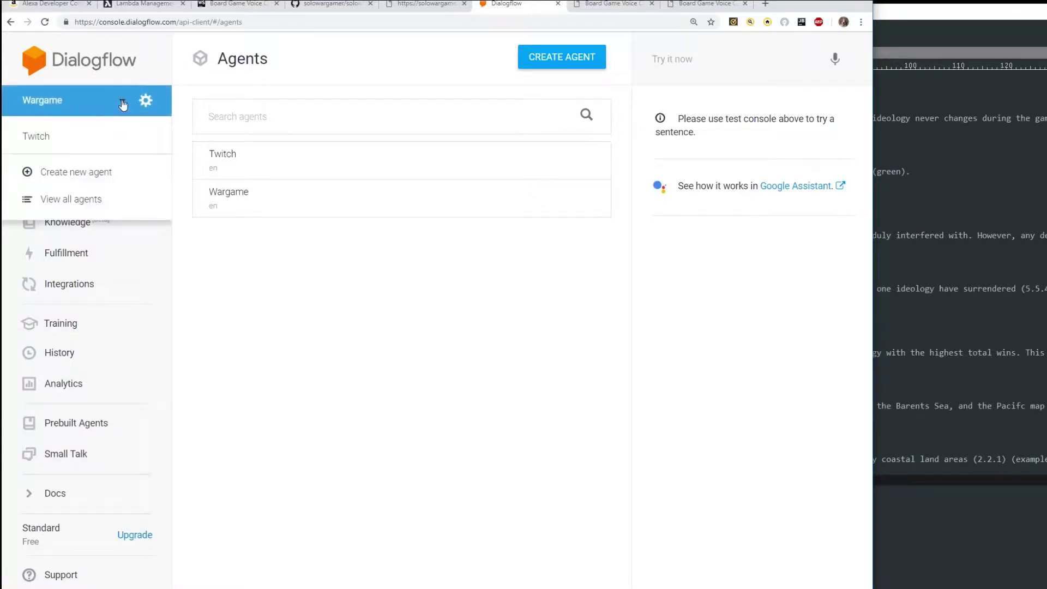
pyautogui.click(118, 178)
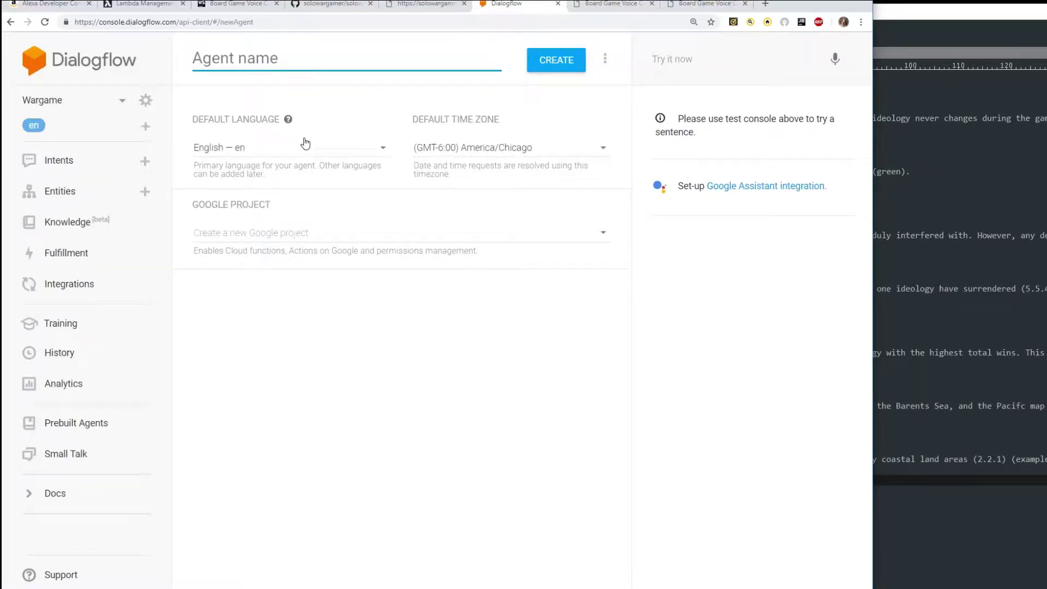
pyautogui.write('GreatWa')
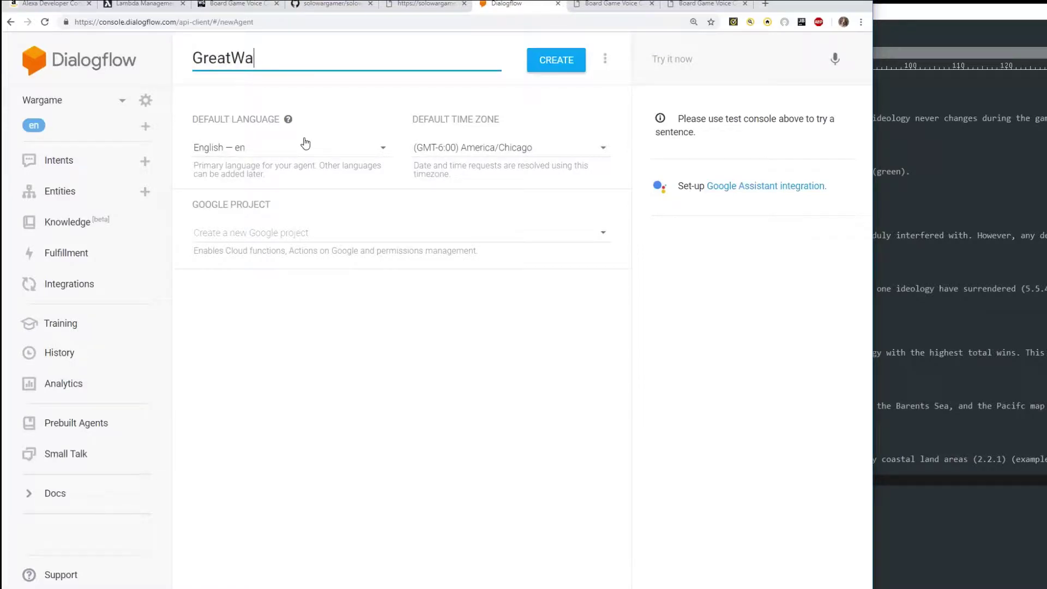
pyautogui.write('rCommander')
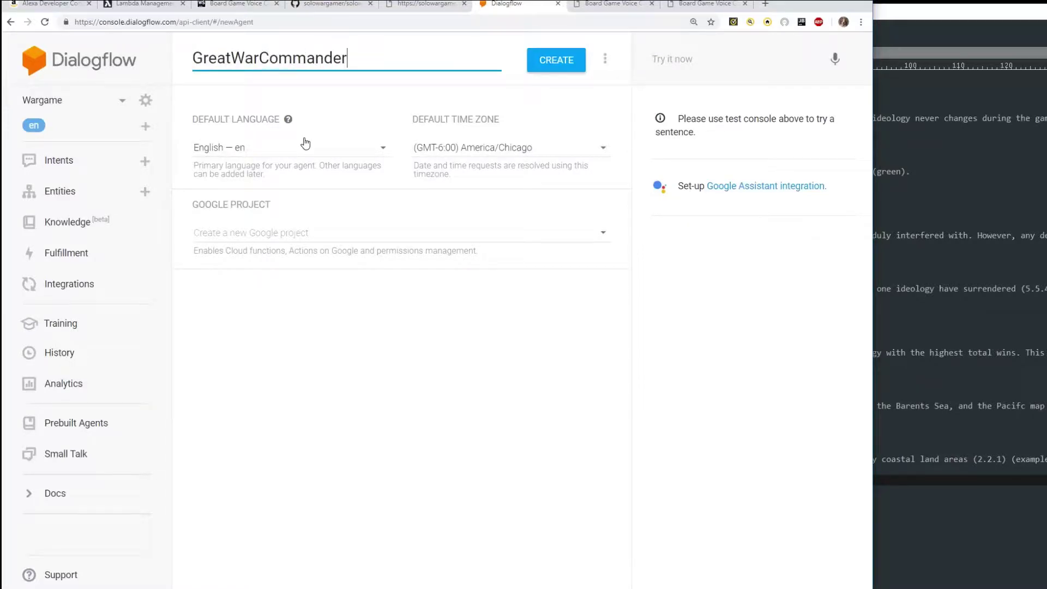
pyautogui.click(550, 62)
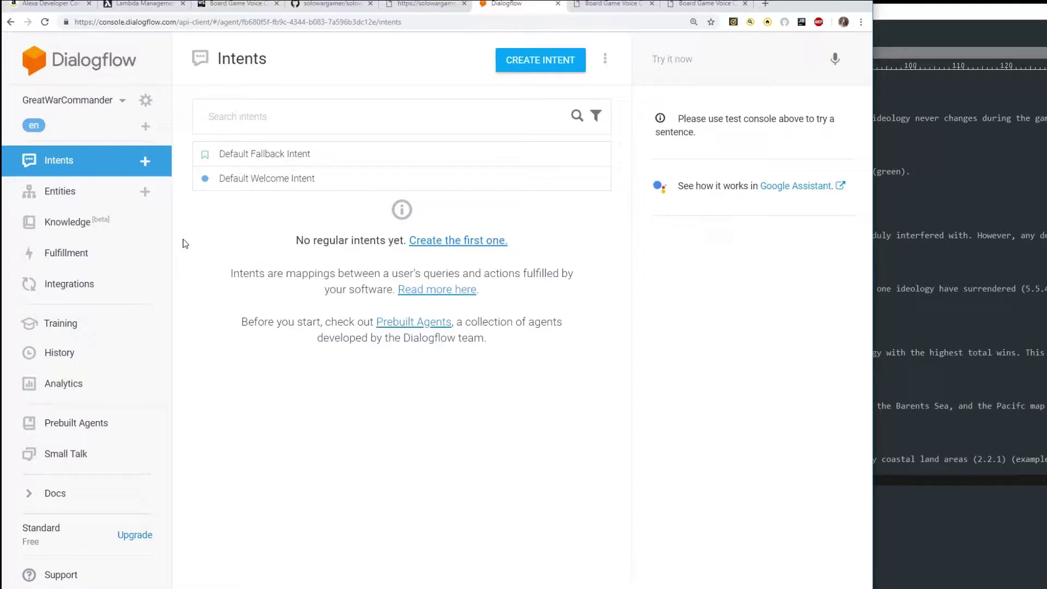
# Show GreatWarCommander's settings on the Export and Import tab
pyautogui.click(147, 101)
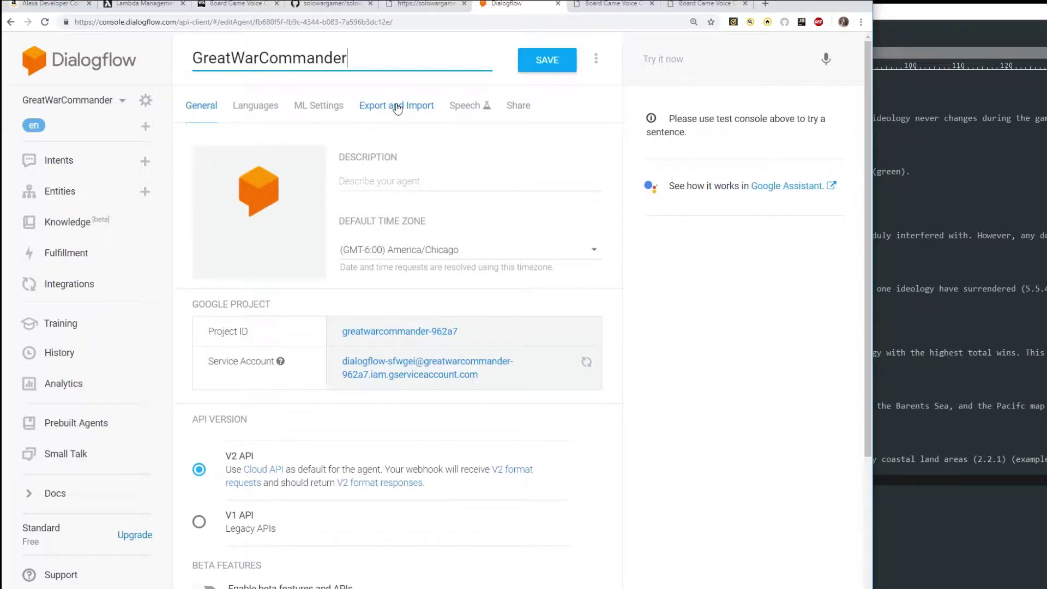
pyautogui.click(398, 109)
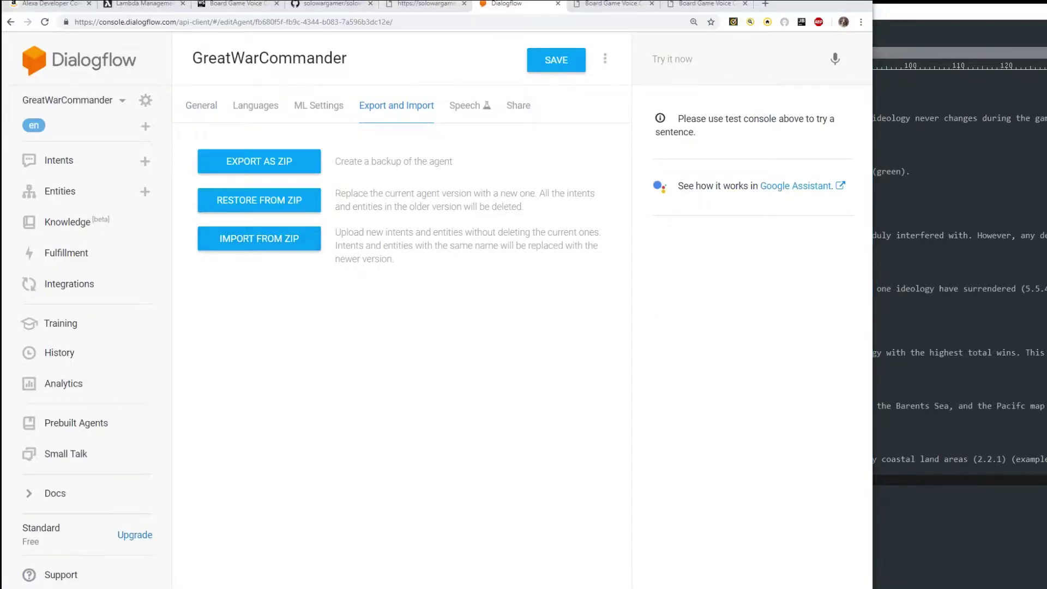
# Drop upload_to_google.zip from the python folder into the Import from Zip dialog
pyautogui.hotkey('alt', 'Tab')
pyautogui.click(254, 362)
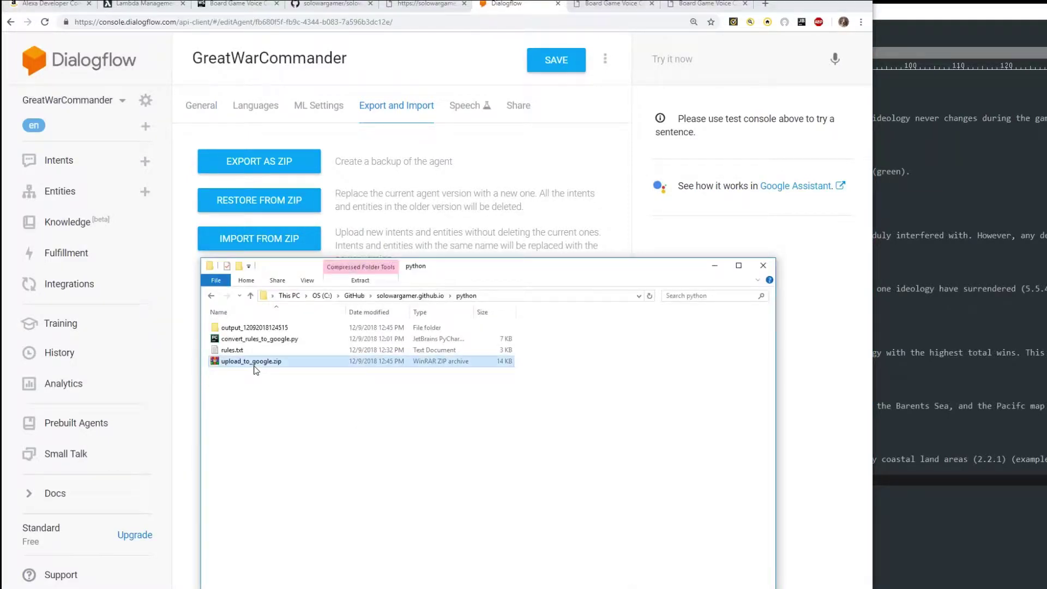
pyautogui.moveTo(433, 271); pyautogui.dragTo(764, 136)
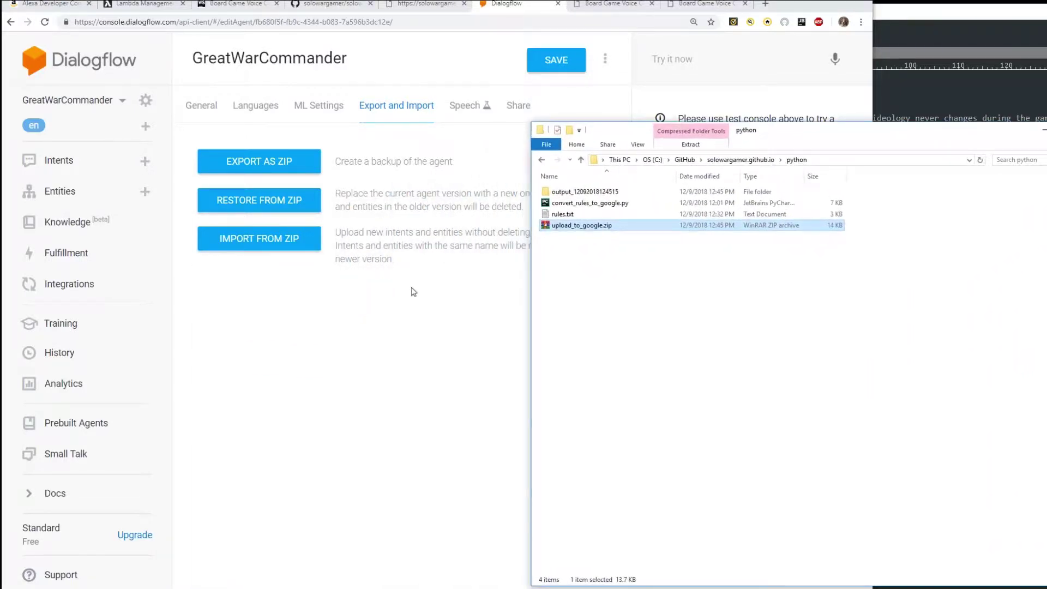
pyautogui.click(250, 324)
pyautogui.click(254, 240)
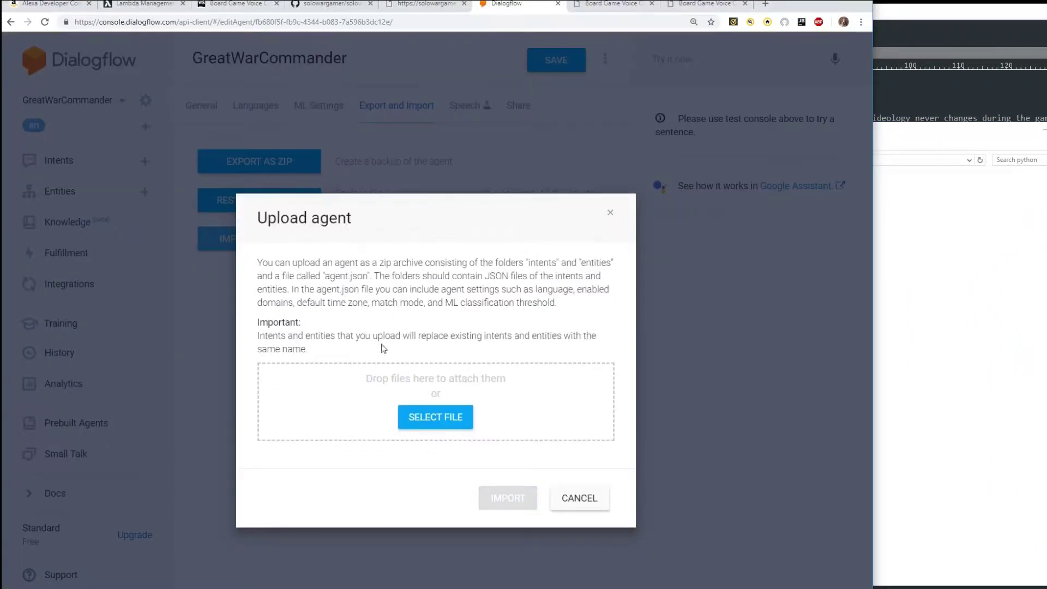
pyautogui.click(1014, 324)
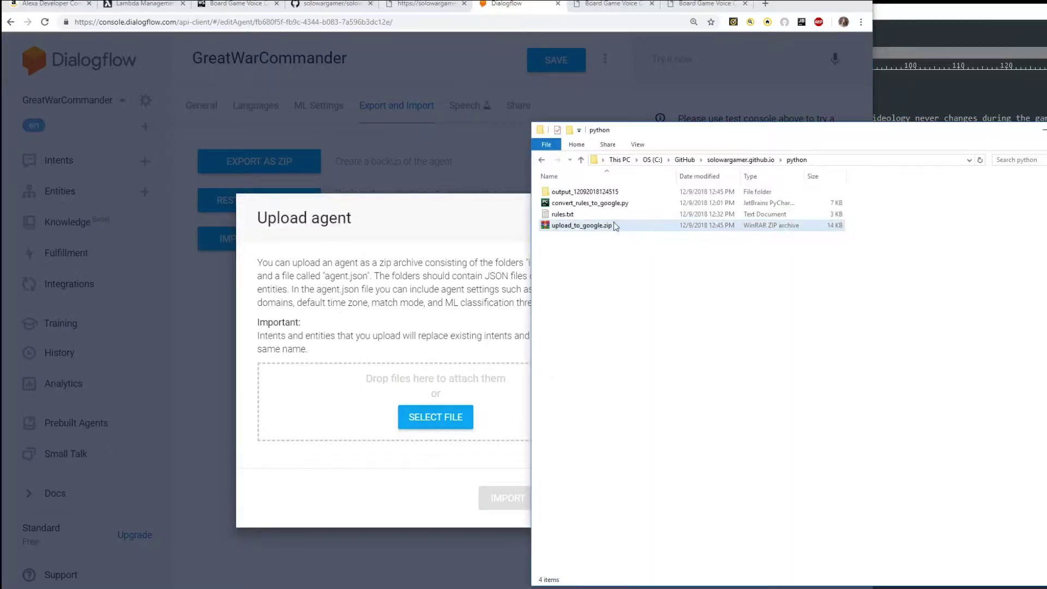
pyautogui.moveTo(556, 226); pyautogui.dragTo(301, 404)
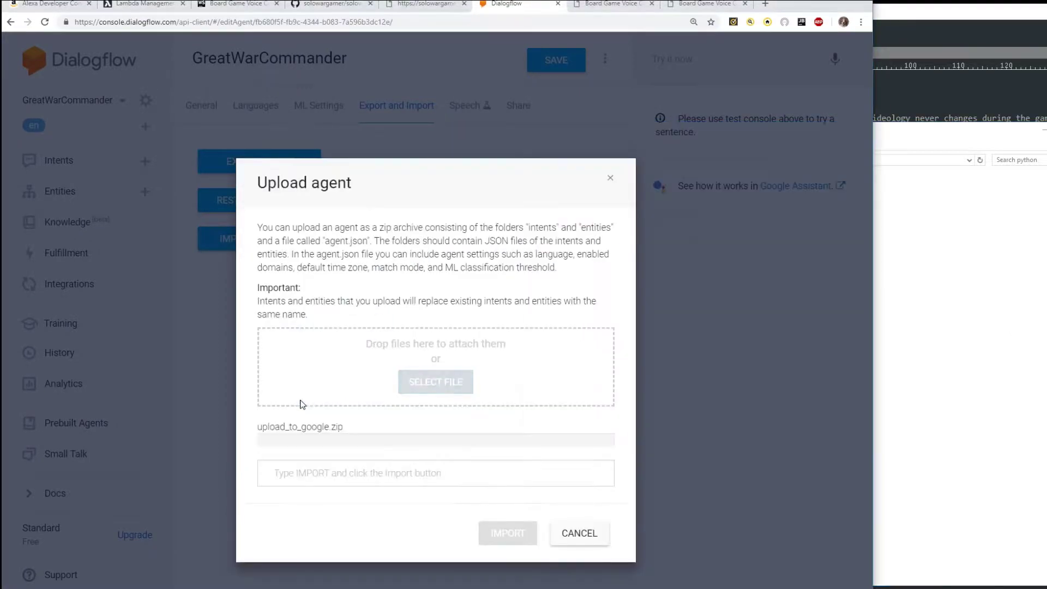
# Confirm the import by entering IMPORT, then finish with DONE
pyautogui.click(371, 472)
pyautogui.write('IMPORT')
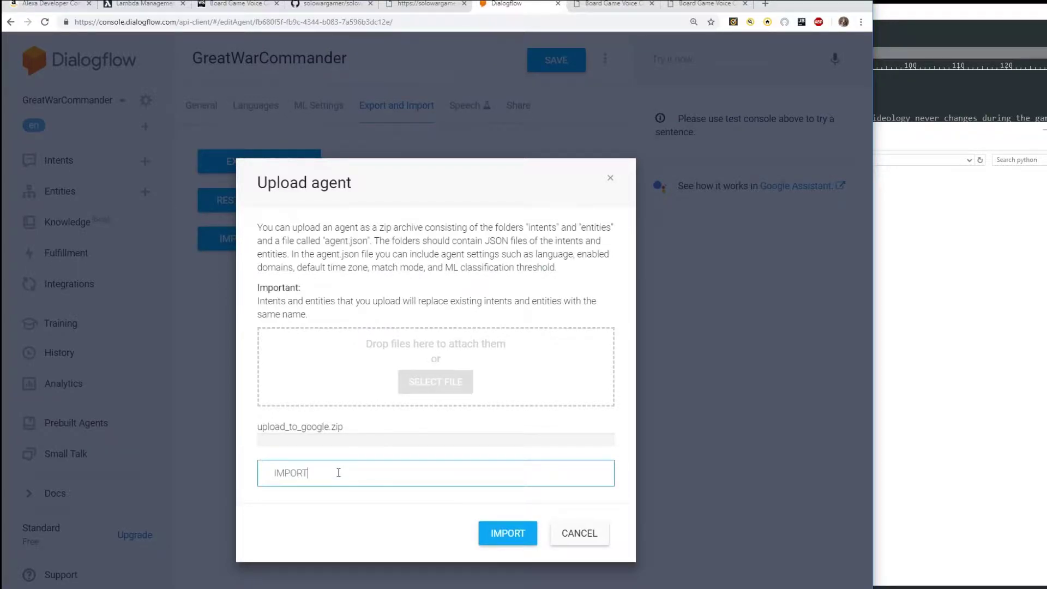
pyautogui.moveTo(338, 474); pyautogui.dragTo(259, 483)
pyautogui.click(340, 468)
pyautogui.click(498, 535)
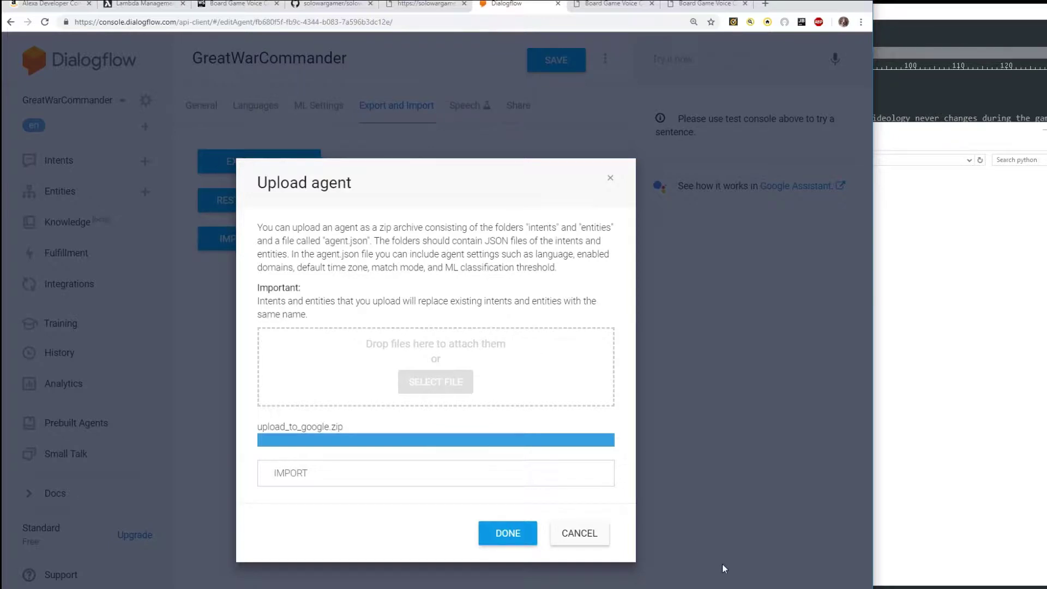
pyautogui.click(499, 540)
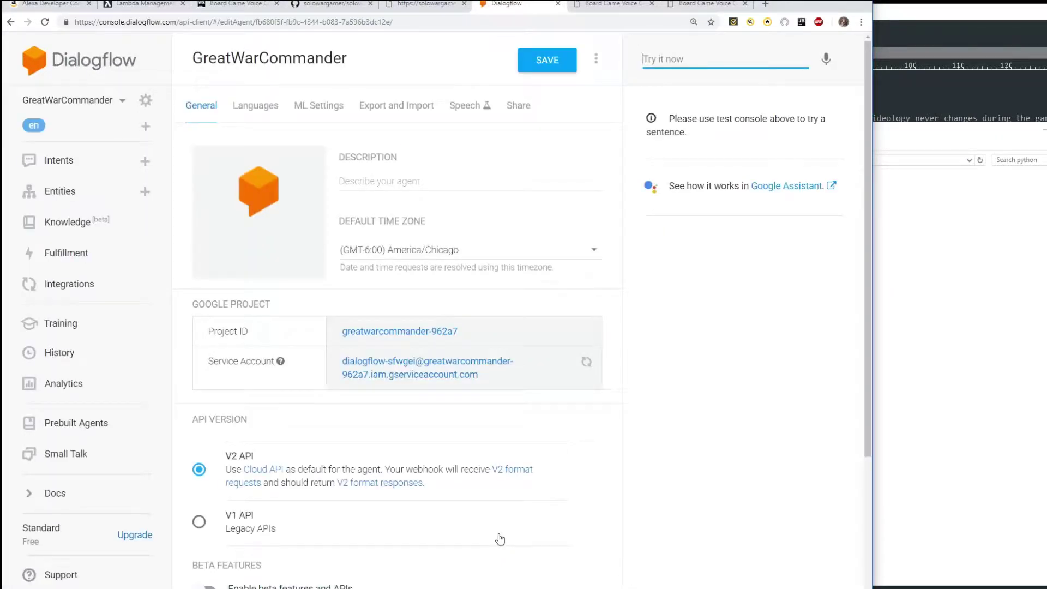
# Open the Negotiations intent and inspect its three training phrases, starting with 'how do I negotiate'
pyautogui.click(54, 161)
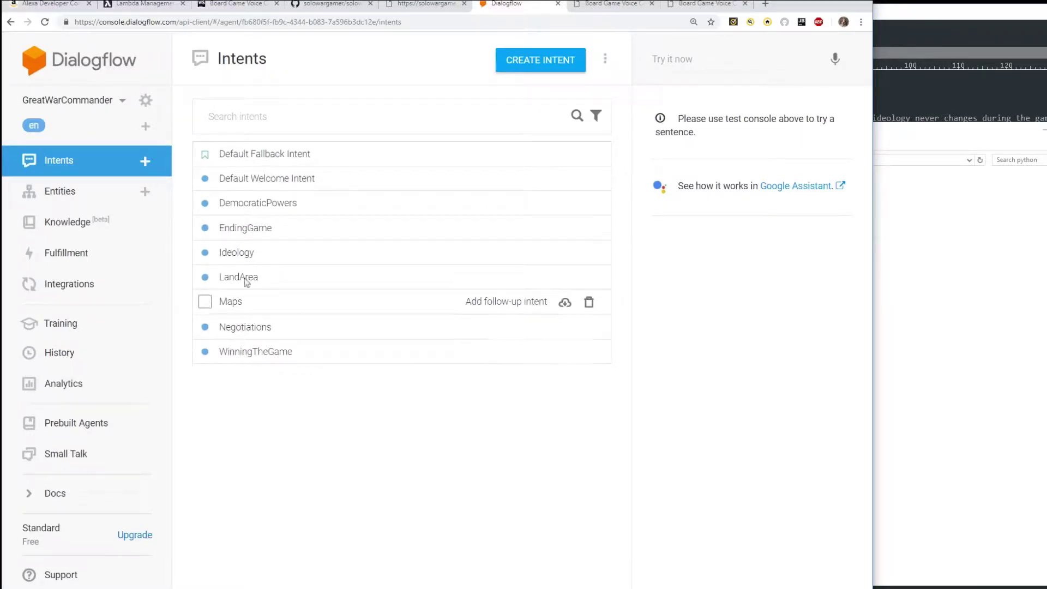
pyautogui.click(244, 328)
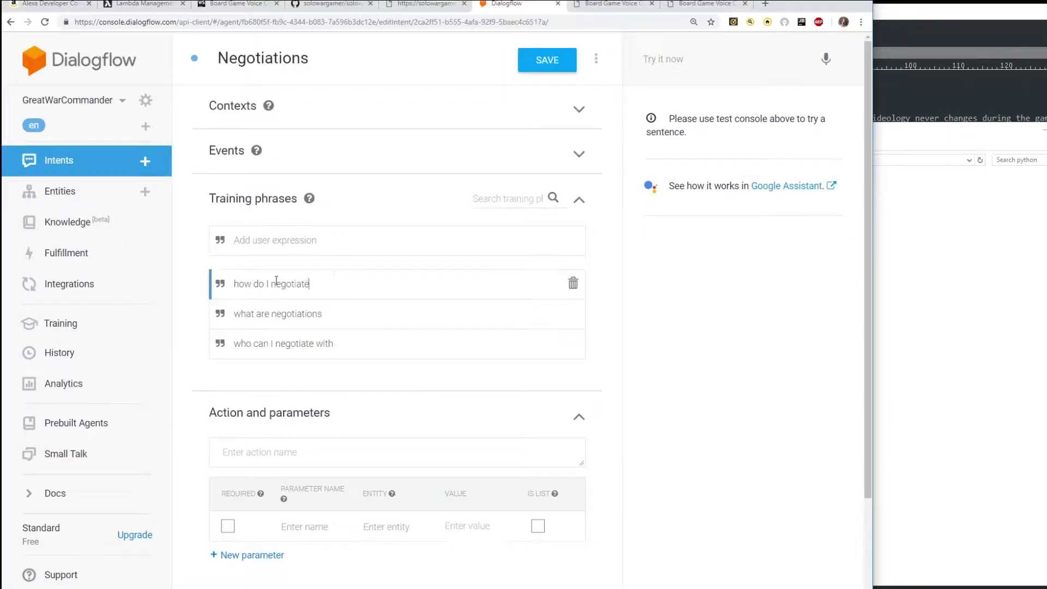
pyautogui.tripleClick(333, 281)
pyautogui.tripleClick(338, 311)
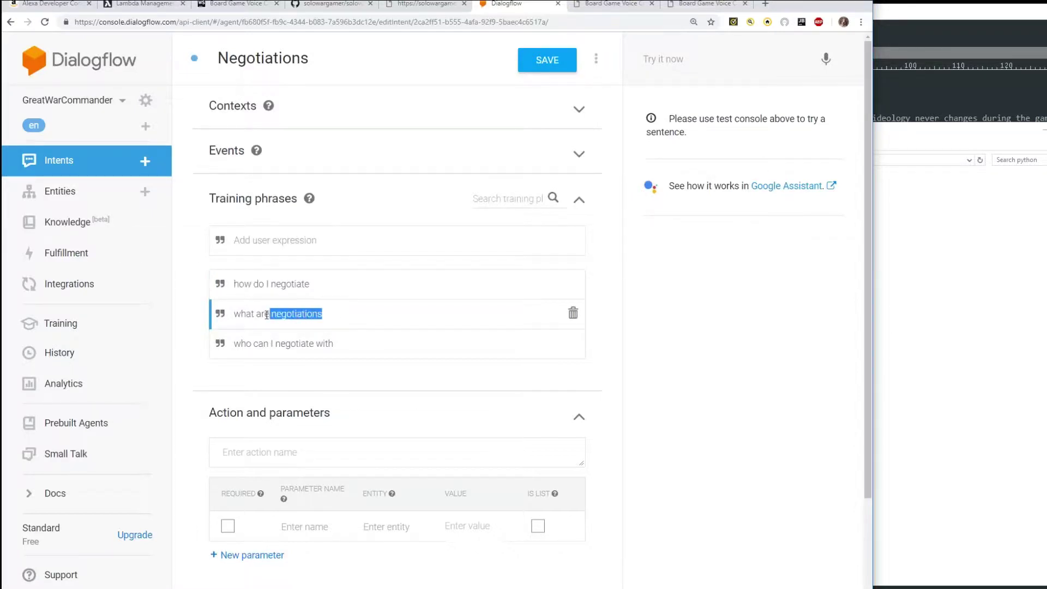
pyautogui.moveTo(349, 345); pyautogui.dragTo(233, 346)
pyautogui.click(350, 315)
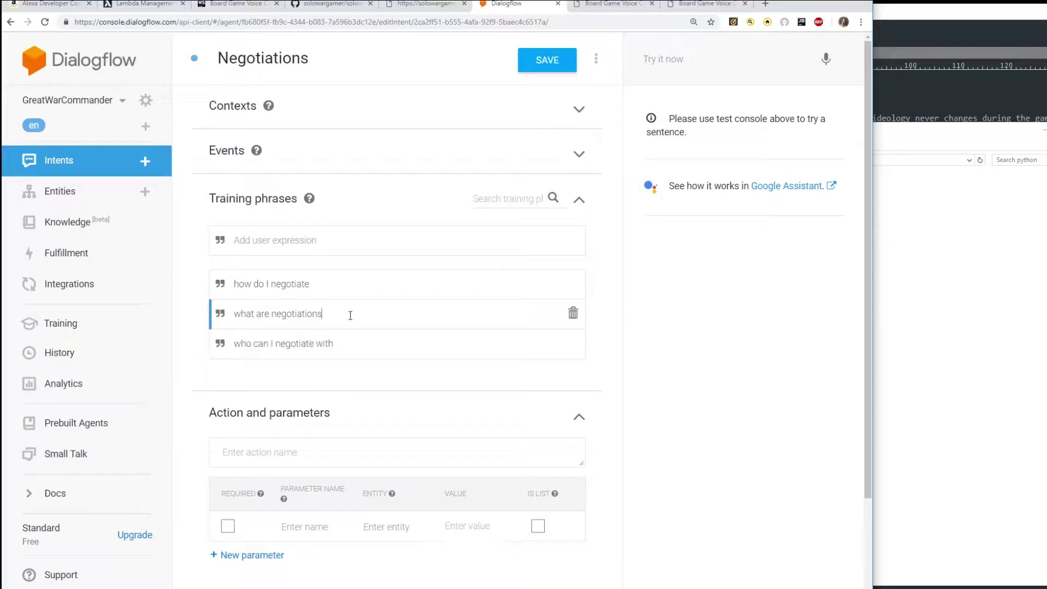
# Check rules.txt's !Negotiations heading and lines 13-16 against the intent, then return to the browser
pyautogui.click(905, 99)
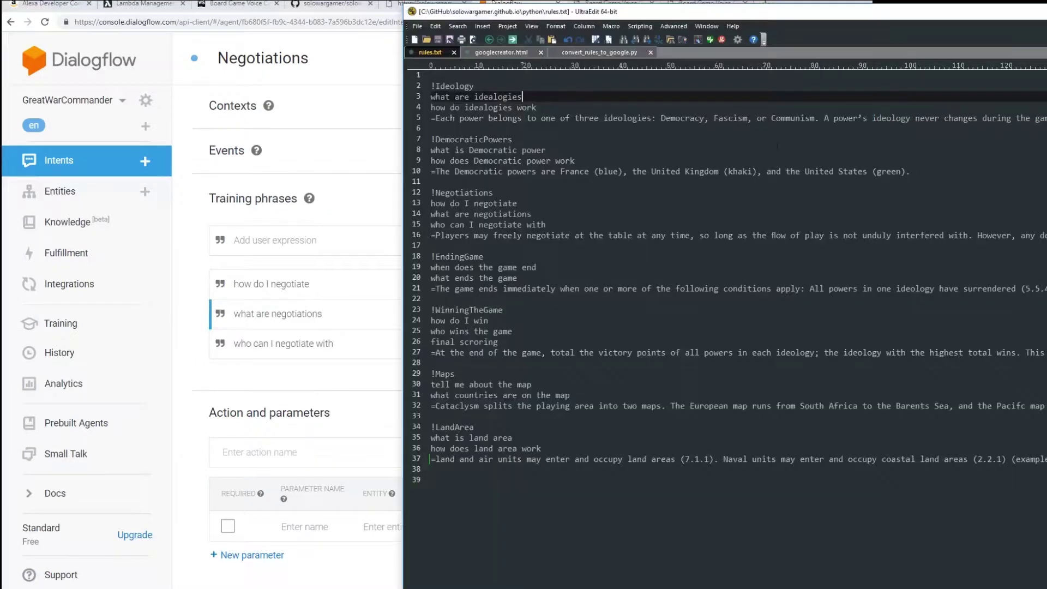
pyautogui.moveTo(510, 190); pyautogui.dragTo(416, 188)
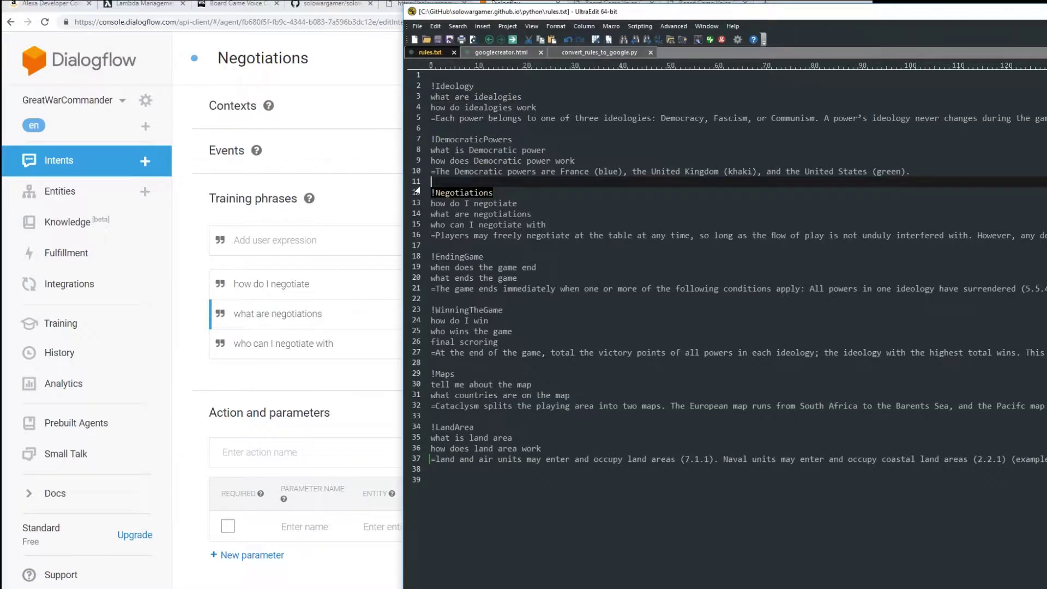
pyautogui.moveTo(547, 224); pyautogui.dragTo(419, 207)
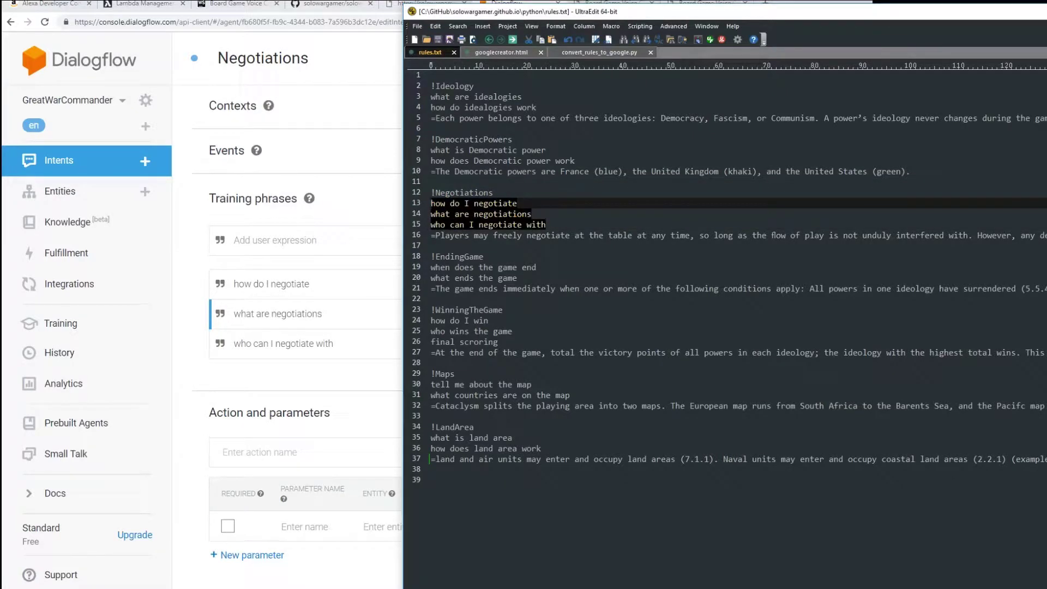
pyautogui.click(494, 224)
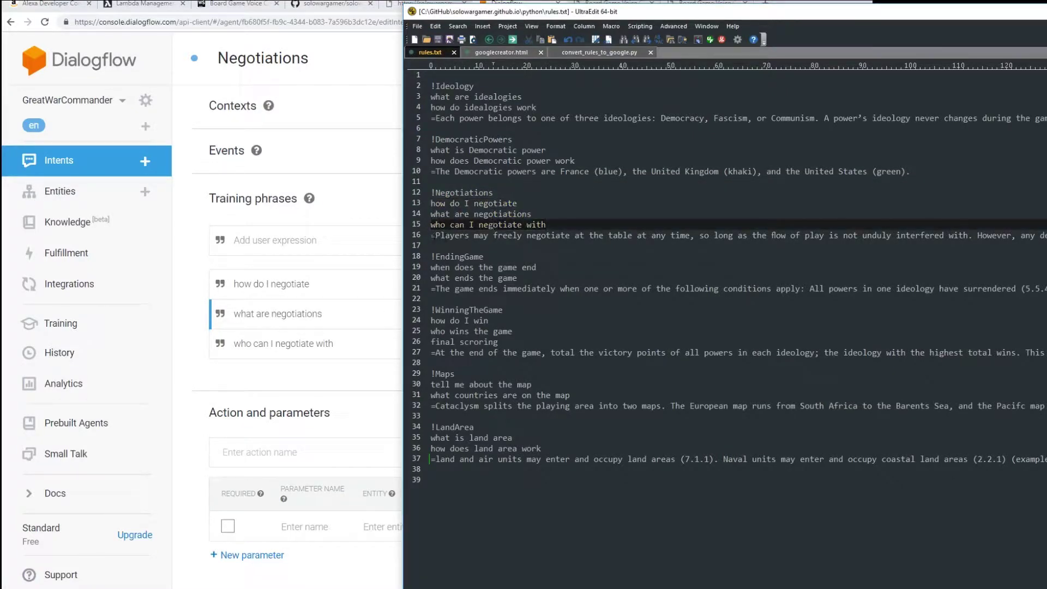
pyautogui.moveTo(432, 235); pyautogui.dragTo(978, 235)
pyautogui.click(644, 251)
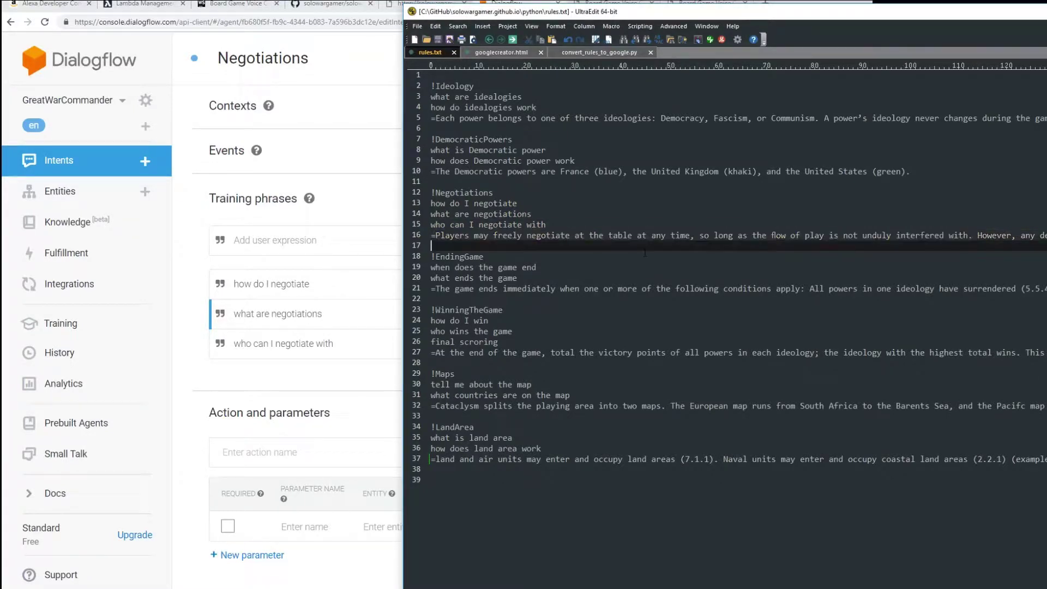
pyautogui.click(325, 241)
# Inspect the Negotiations text response, then leave without saving for the seven-intent list
pyautogui.scroll(-3, 325, 240)
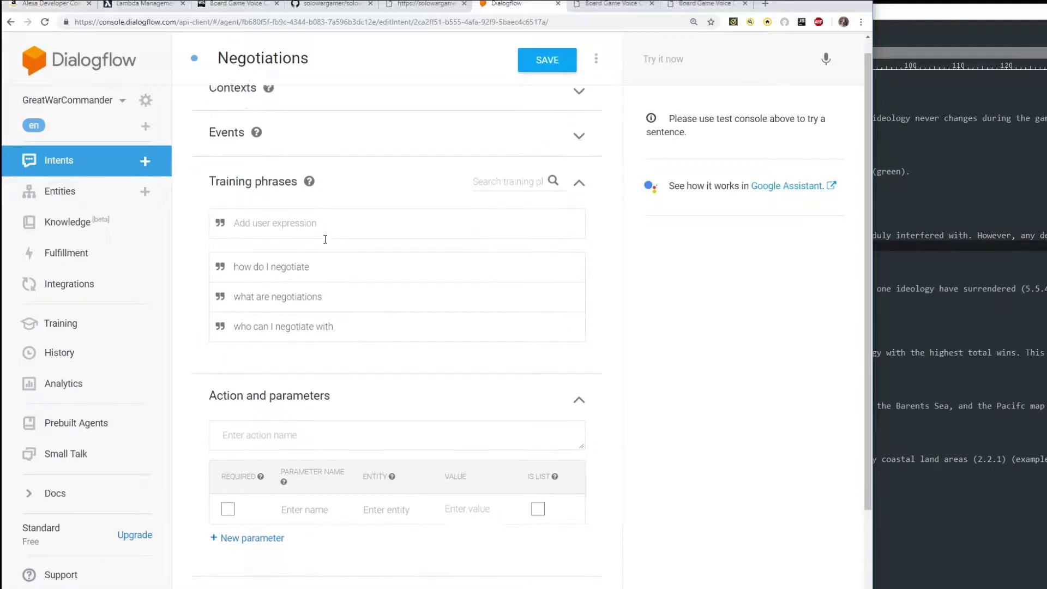
pyautogui.scroll(-1, 325, 240)
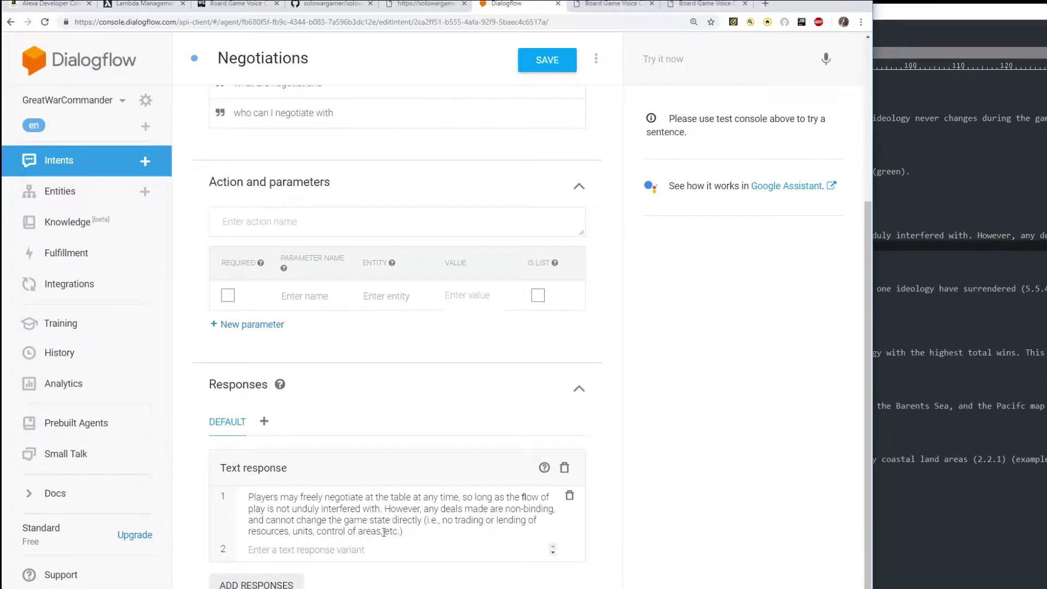
pyautogui.moveTo(412, 532); pyautogui.dragTo(240, 498)
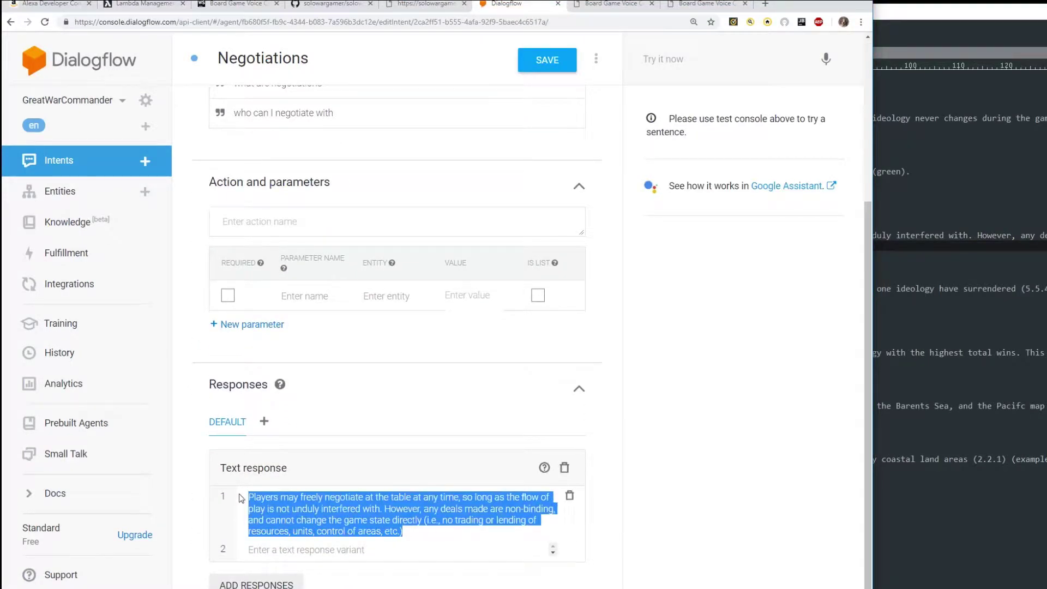
pyautogui.scroll(1, 330, 511)
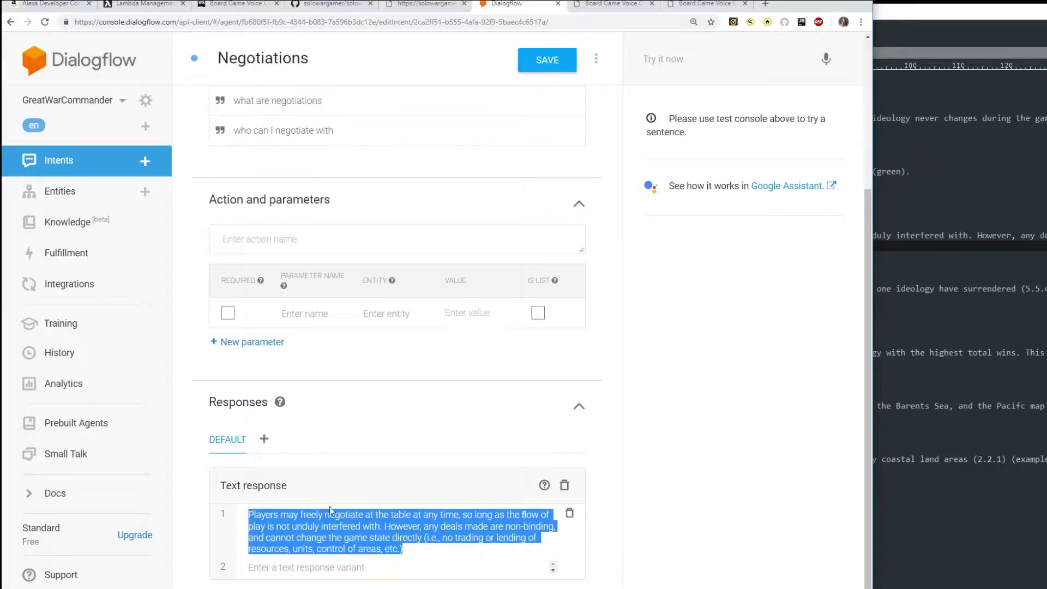
pyautogui.click(331, 528)
pyautogui.scroll(4, 217, 235)
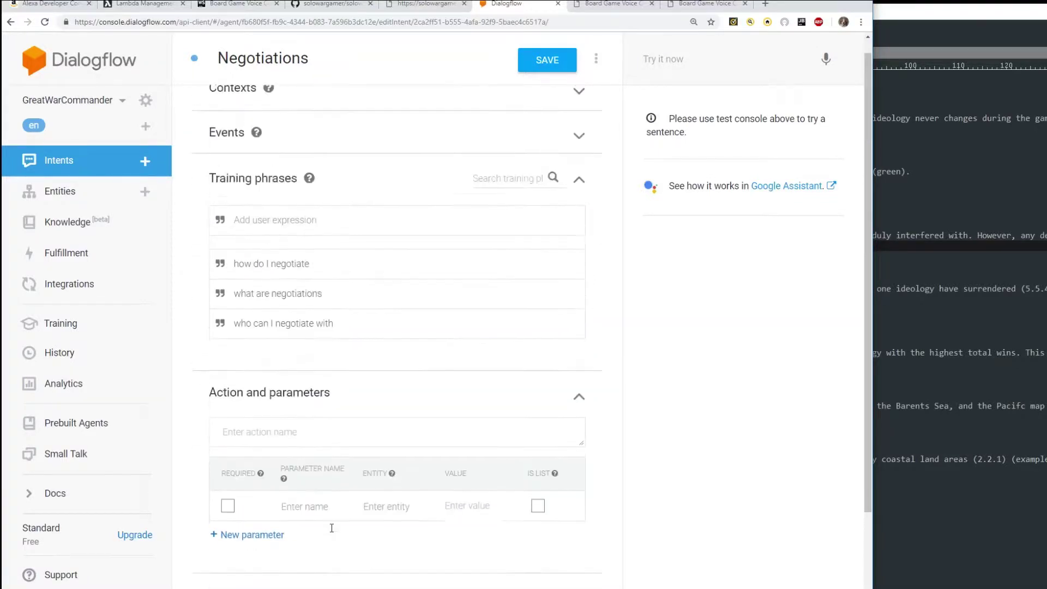
pyautogui.click(58, 163)
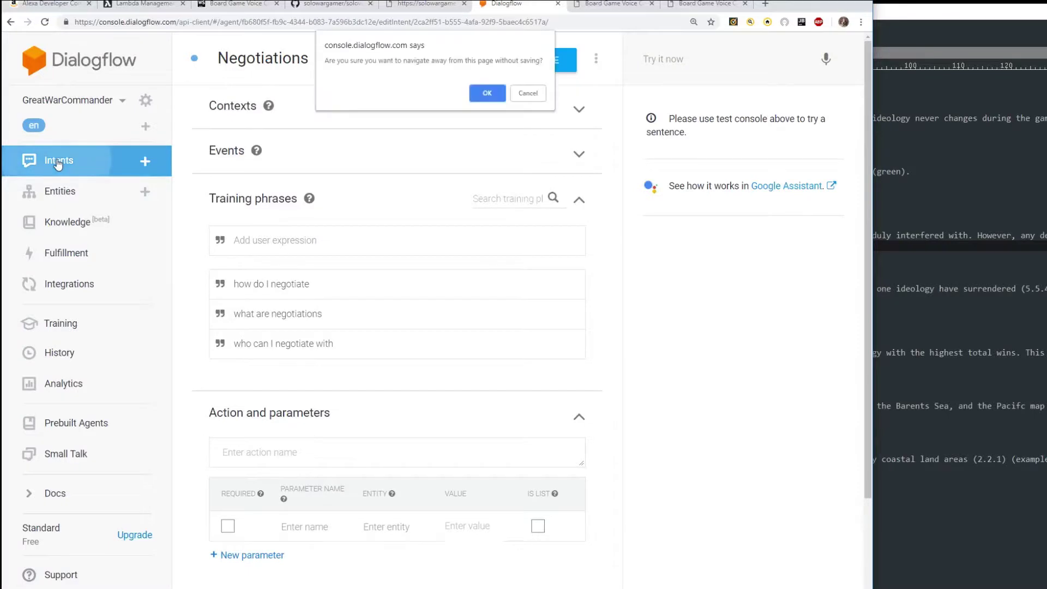
pyautogui.click(488, 95)
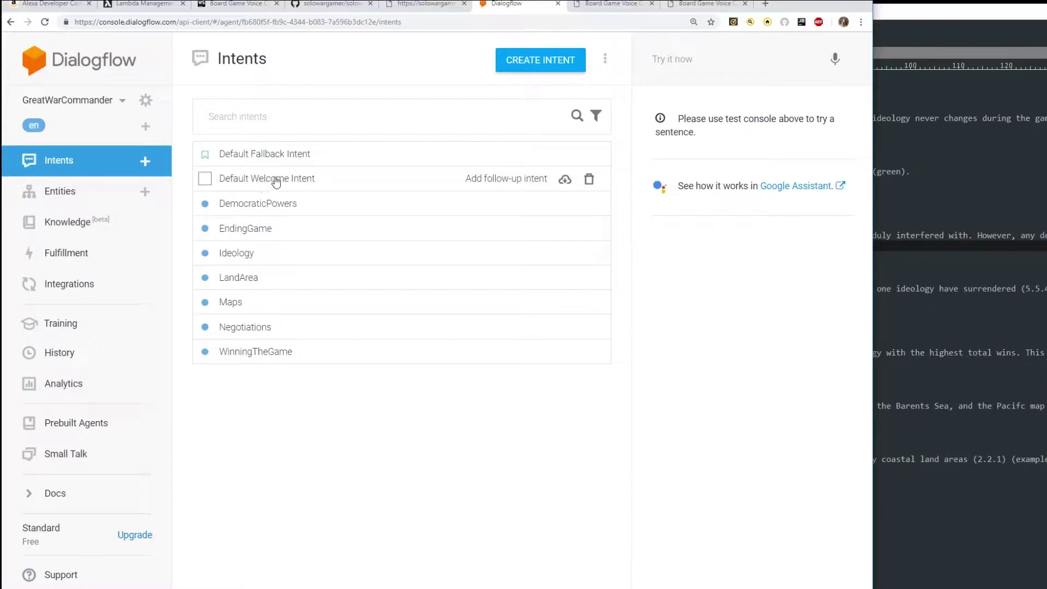
# Replace 'game rules helper' with 'Great War Commander.' in the welcome response and save
pyautogui.click(269, 182)
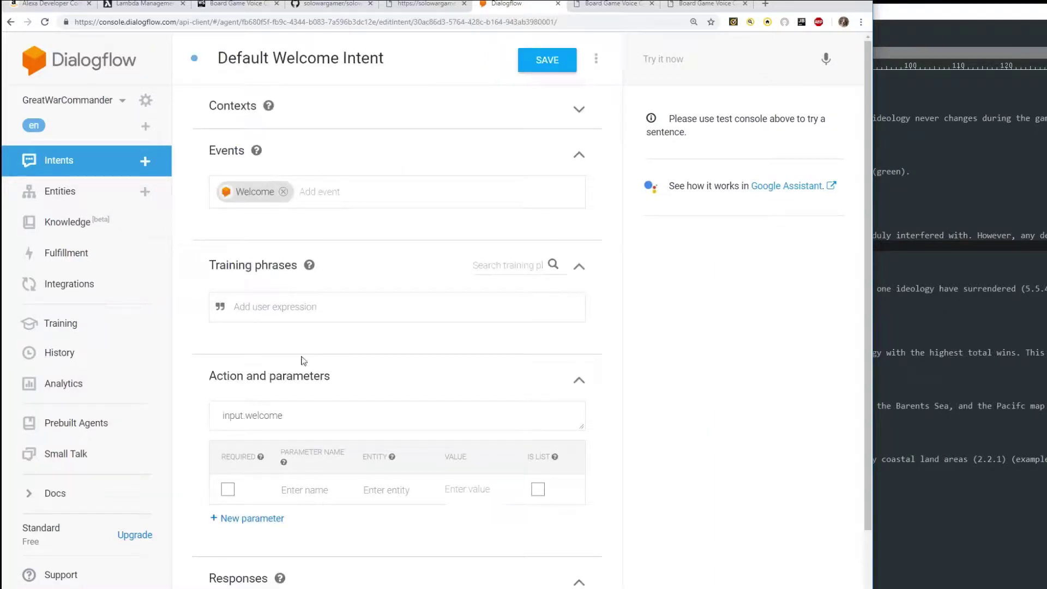
pyautogui.scroll(-3, 304, 361)
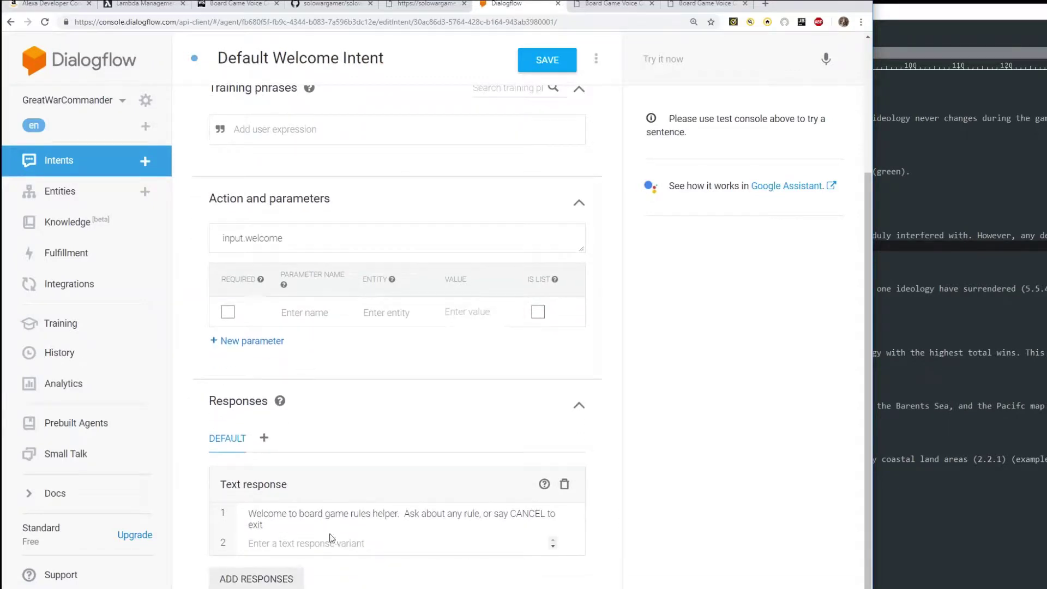
pyautogui.moveTo(272, 524); pyautogui.dragTo(240, 514)
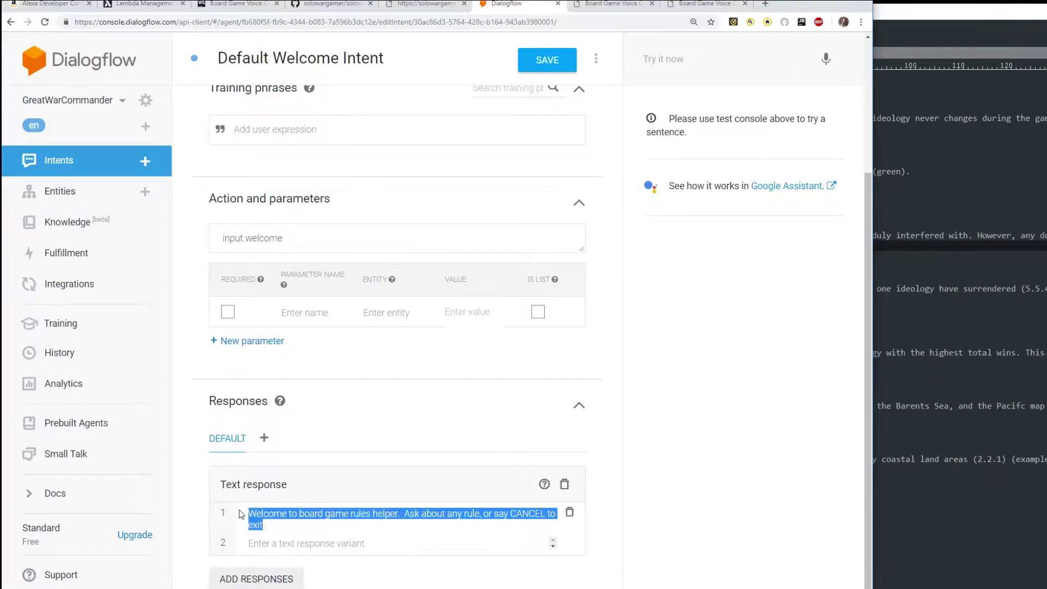
pyautogui.click(305, 514)
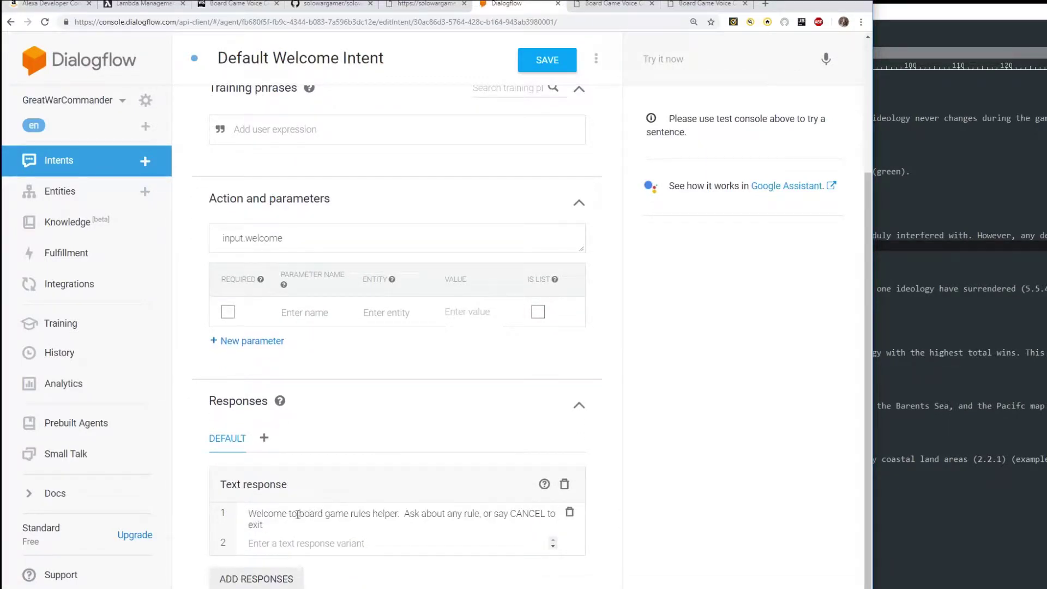
pyautogui.moveTo(298, 514); pyautogui.dragTo(509, 516)
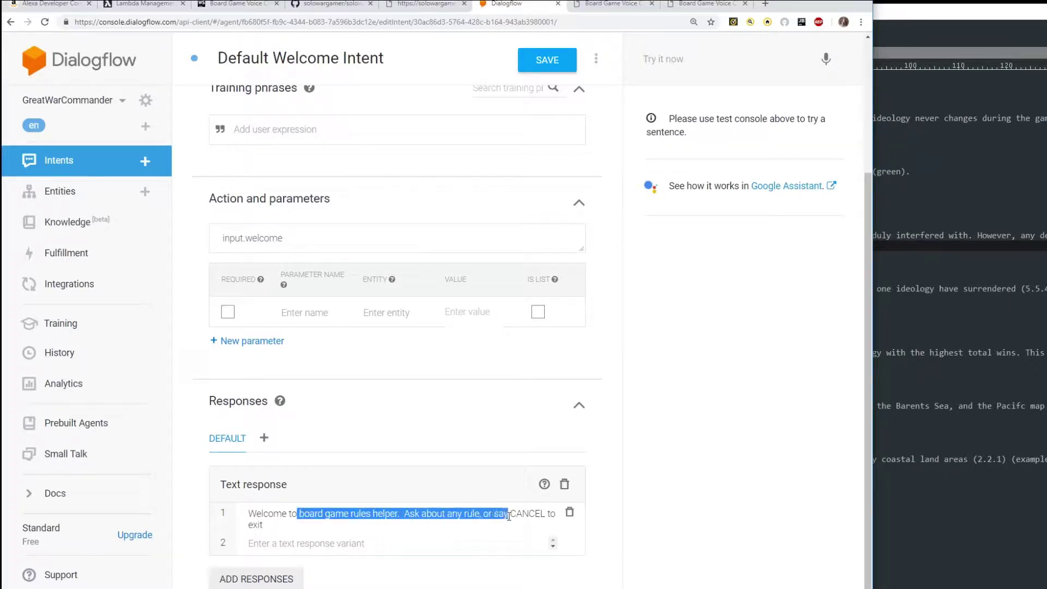
pyautogui.click(386, 515)
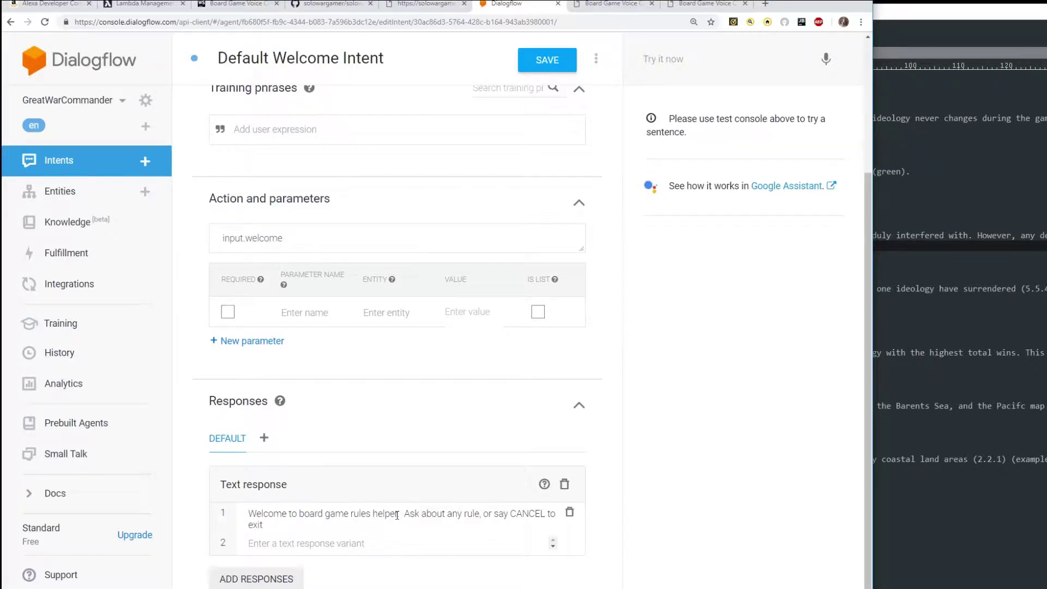
pyautogui.write('.')
pyautogui.scroll(-1, 418, 510)
pyautogui.hotkey('shift', 'Left')
pyautogui.hotkey('shift', 'Left')
pyautogui.hotkey('shift', 'Left')
pyautogui.hotkey('shift', 'Left')
pyautogui.hotkey('shift', 'Left')
pyautogui.hotkey('shift', 'Left')
pyautogui.hotkey('shift', 'Left')
pyautogui.hotkey('shift', 'Left')
pyautogui.hotkey('shift', 'Left')
pyautogui.hotkey('shift', 'Left')
pyautogui.hotkey('shift', 'Left')
pyautogui.hotkey('shift', 'Left')
pyautogui.hotkey('shift', 'Left')
pyautogui.hotkey('shift', 'Left')
pyautogui.hotkey('shift', 'Left')
pyautogui.hotkey('shift', 'Left')
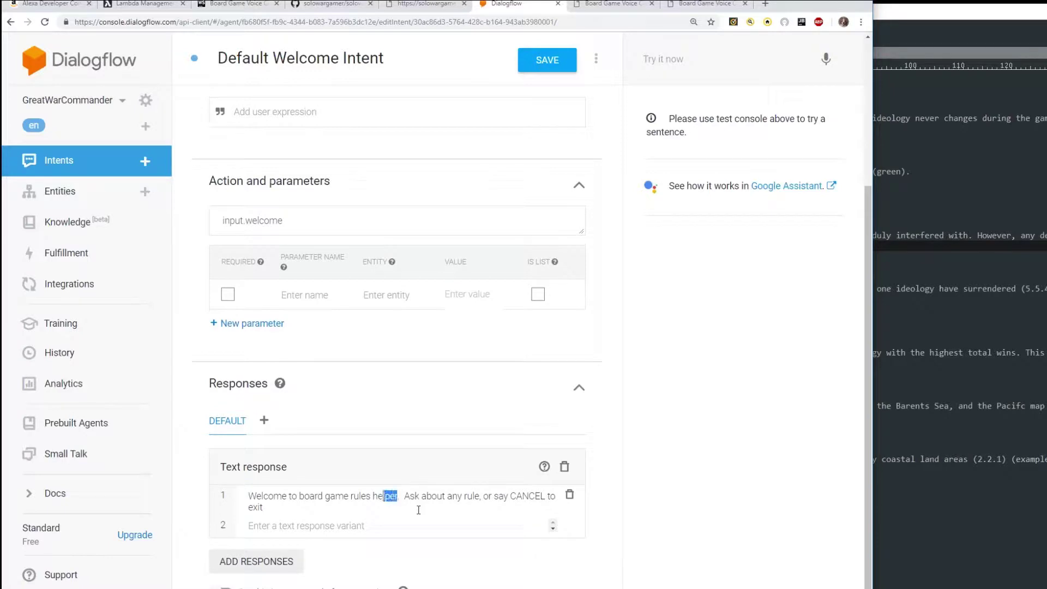
pyautogui.write('Great W')
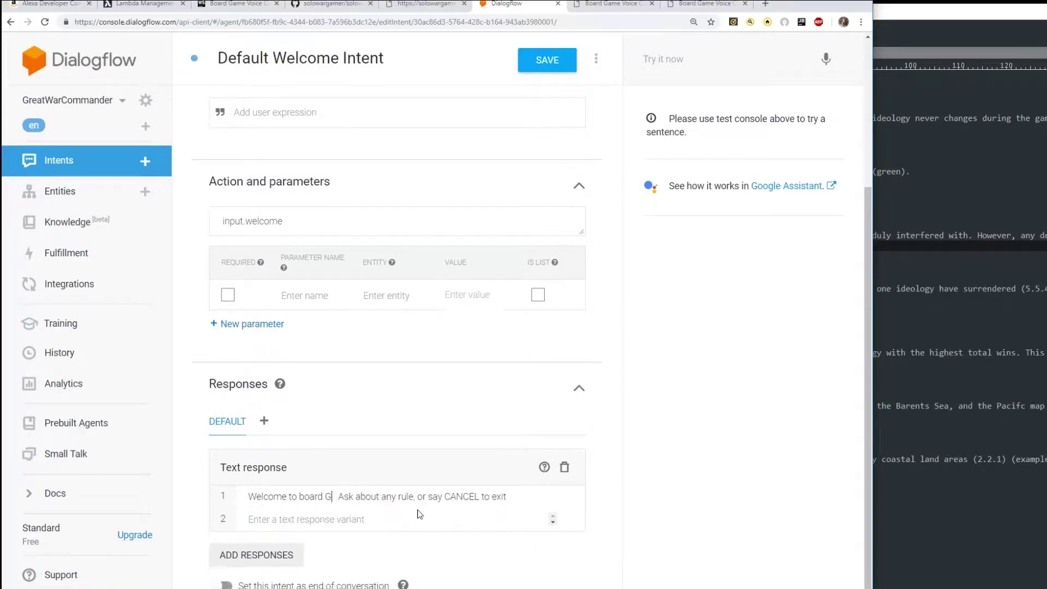
pyautogui.write('ar Commander.')
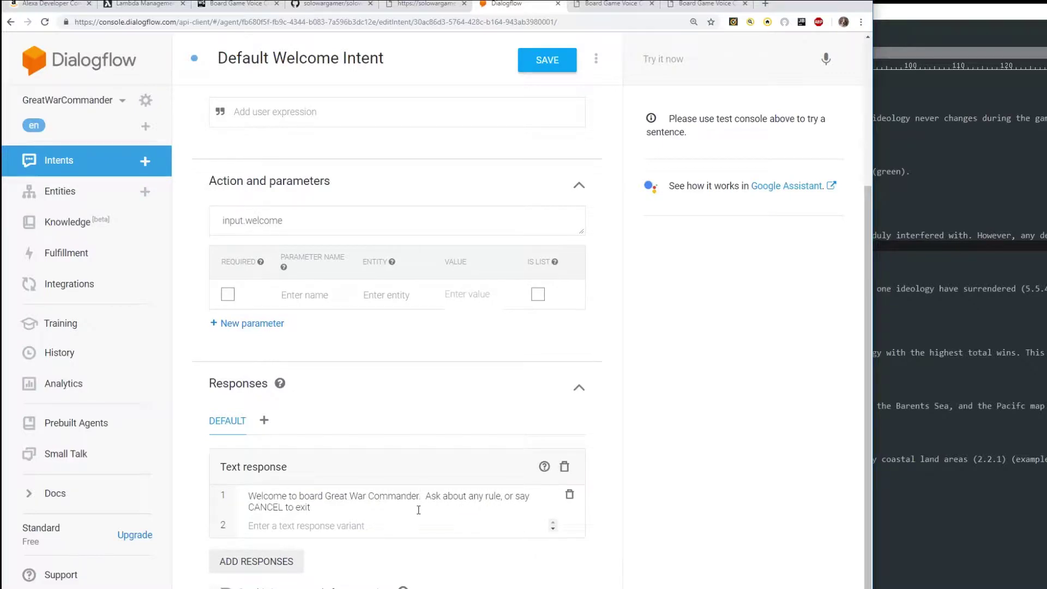
pyautogui.click(541, 60)
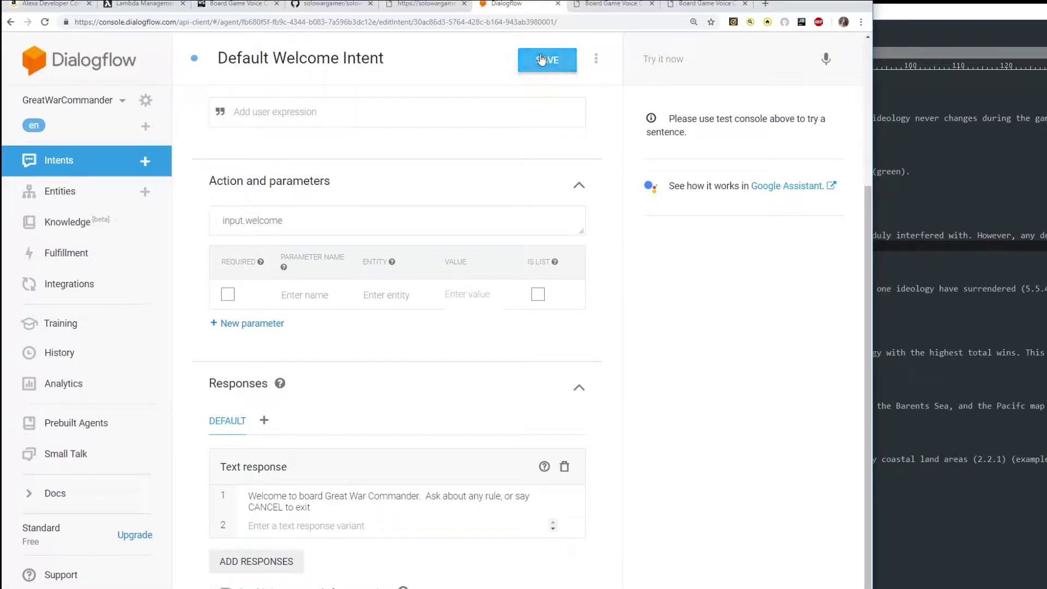